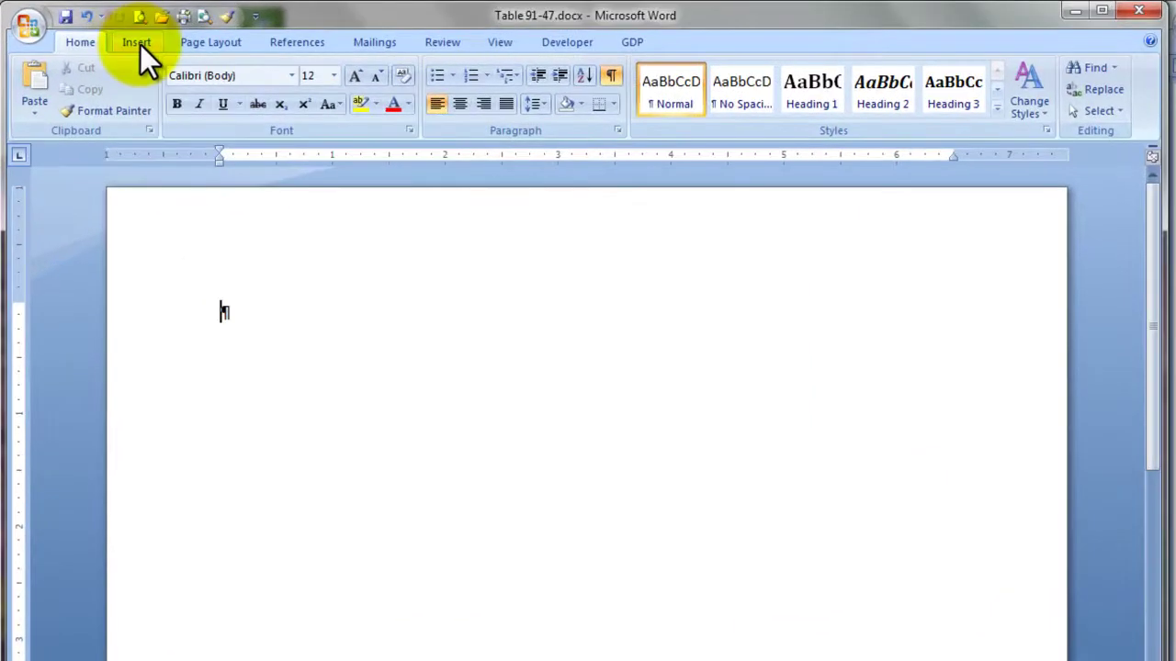
- Insert a table with 1 column and 15 rows into the blank document
{"action": "left_click", "coordinate": [140, 44]}
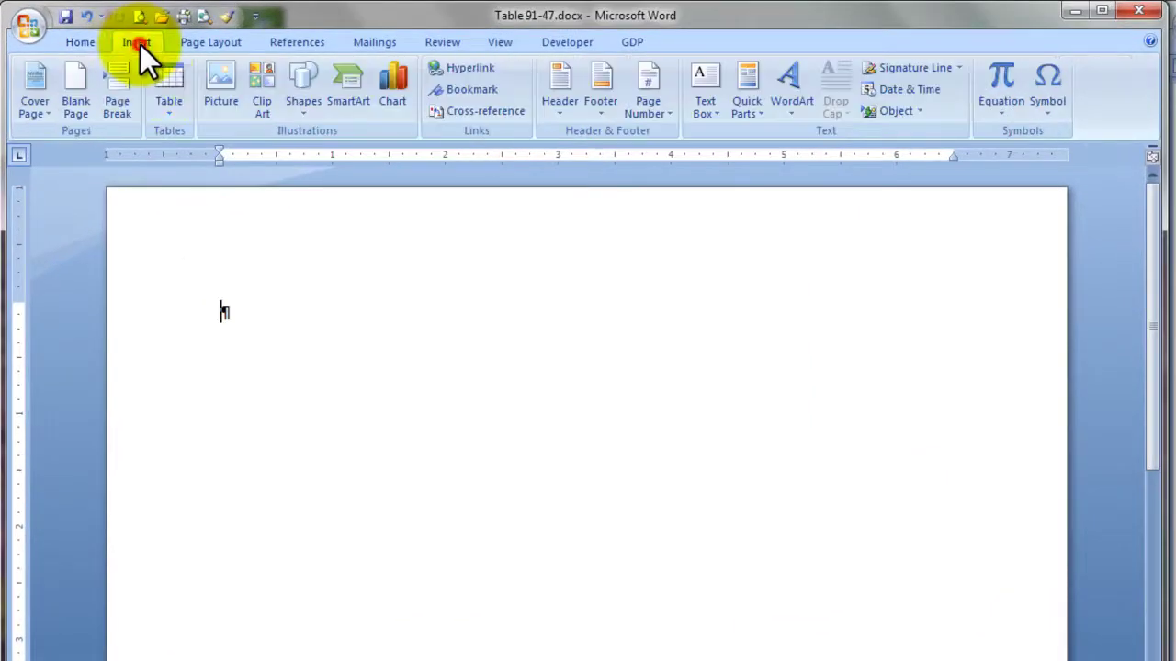
{"action": "left_click", "coordinate": [173, 114]}
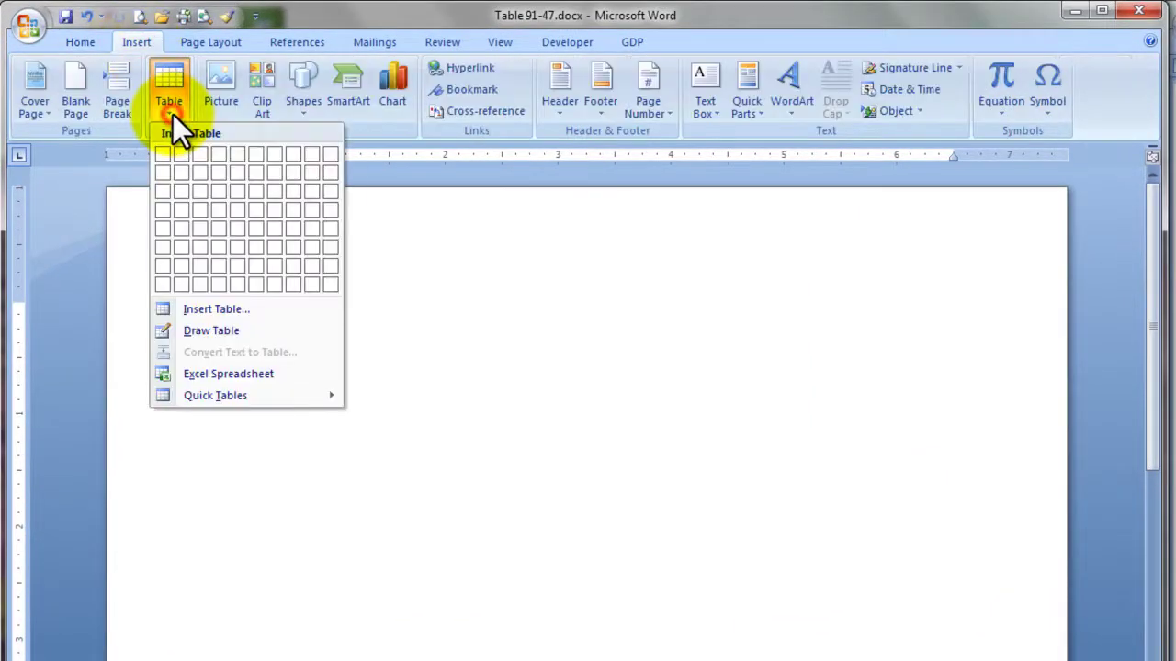
{"action": "left_click", "coordinate": [208, 309]}
{"action": "type", "text": "1"}
{"action": "left_click", "coordinate": [633, 366]}
{"action": "type", "text": "15"}
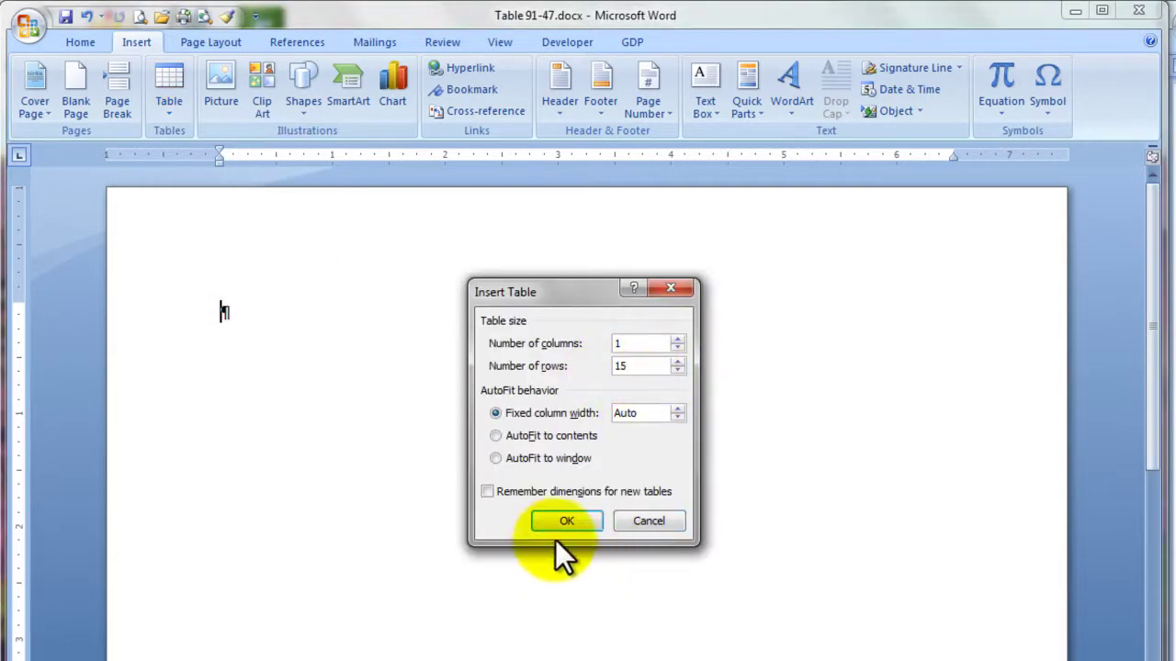
{"action": "left_click", "coordinate": [578, 521]}
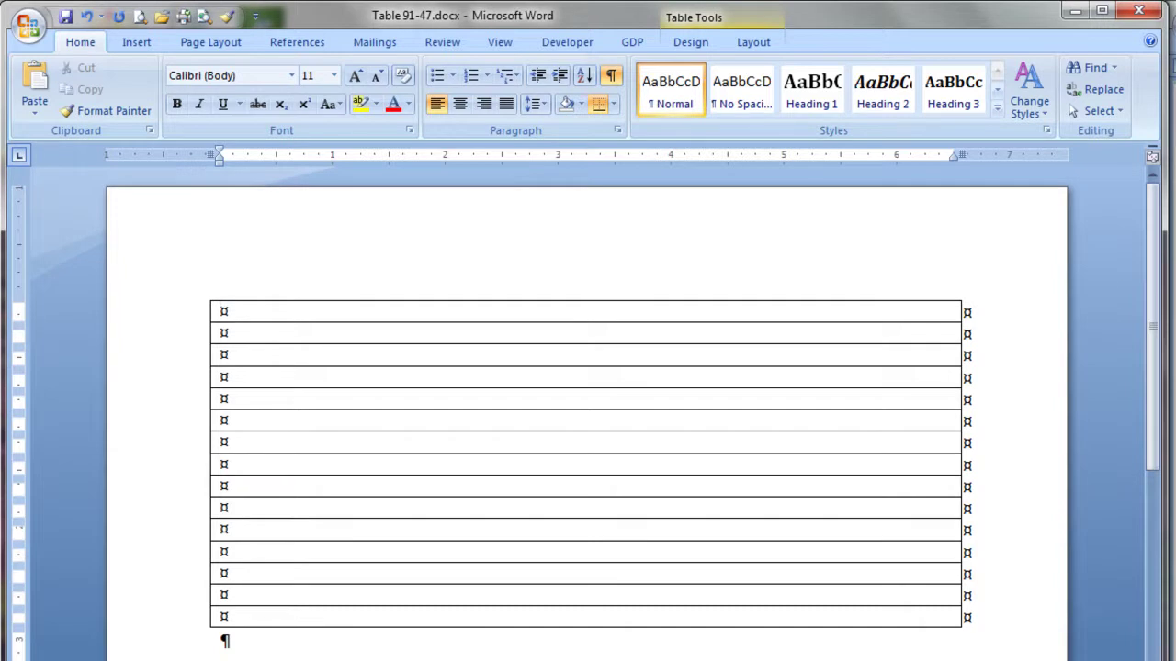
- Enter the bold, centered heading "PATIENT INFORMATION" in the first table row, with a blank line above and below it
{"action": "key", "text": "Return"}
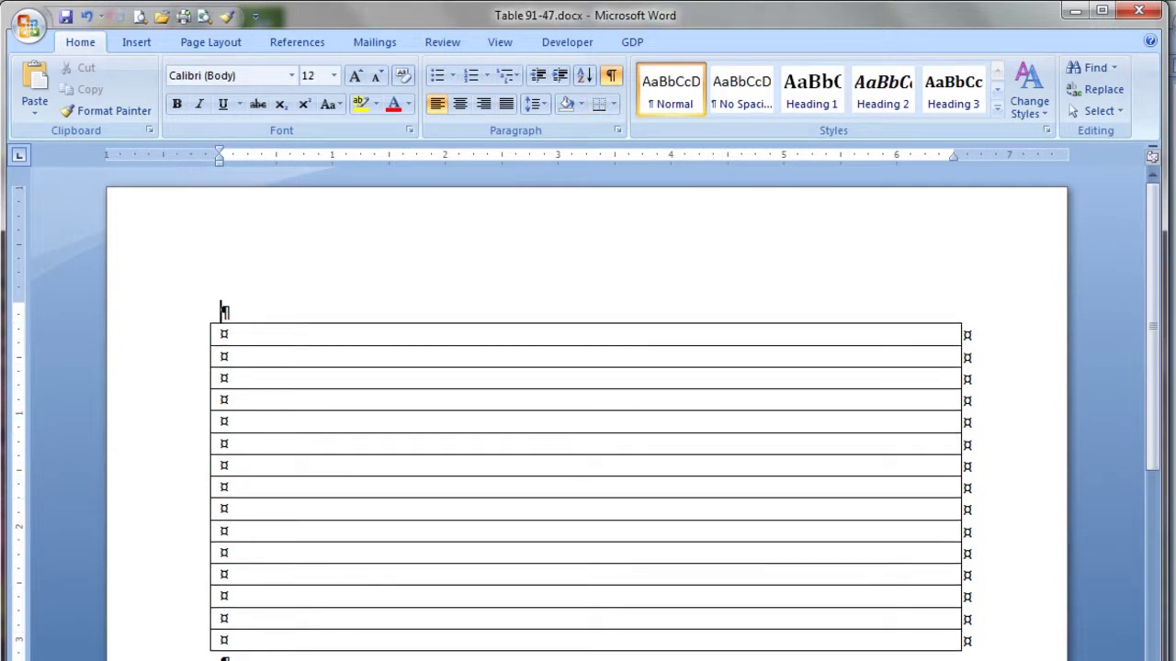
{"action": "key", "text": "ctrl+z"}
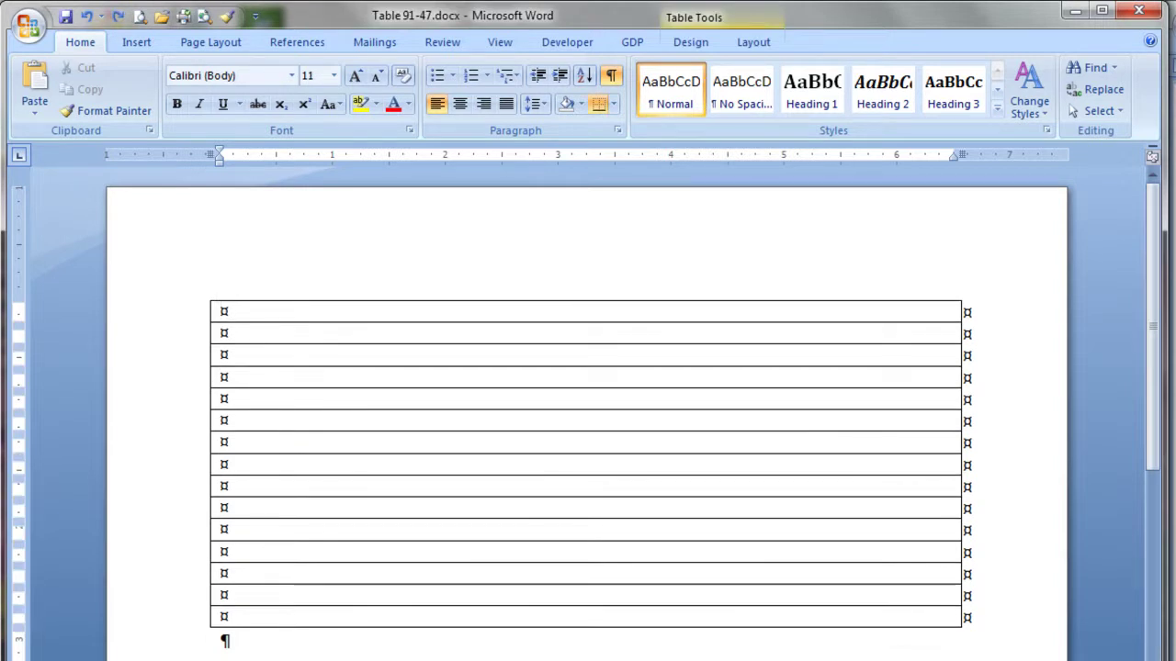
{"action": "key", "text": "shift+Return"}
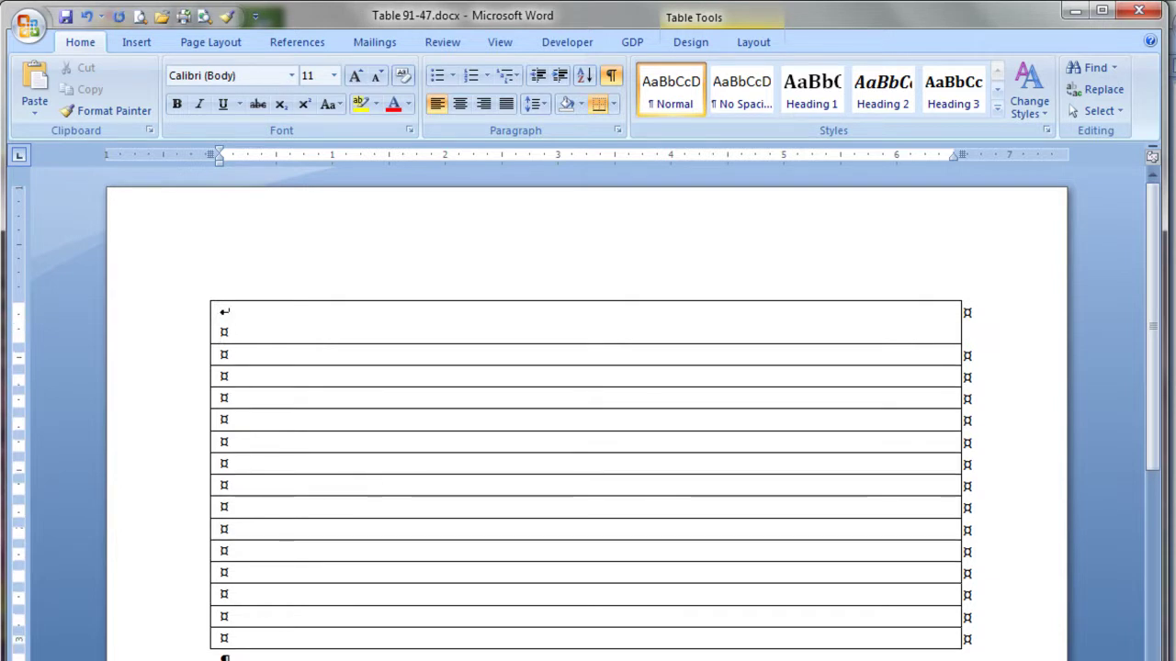
{"action": "key", "text": "ctrl+b"}
{"action": "key", "text": "ctrl+e"}
{"action": "type", "text": "PA"}
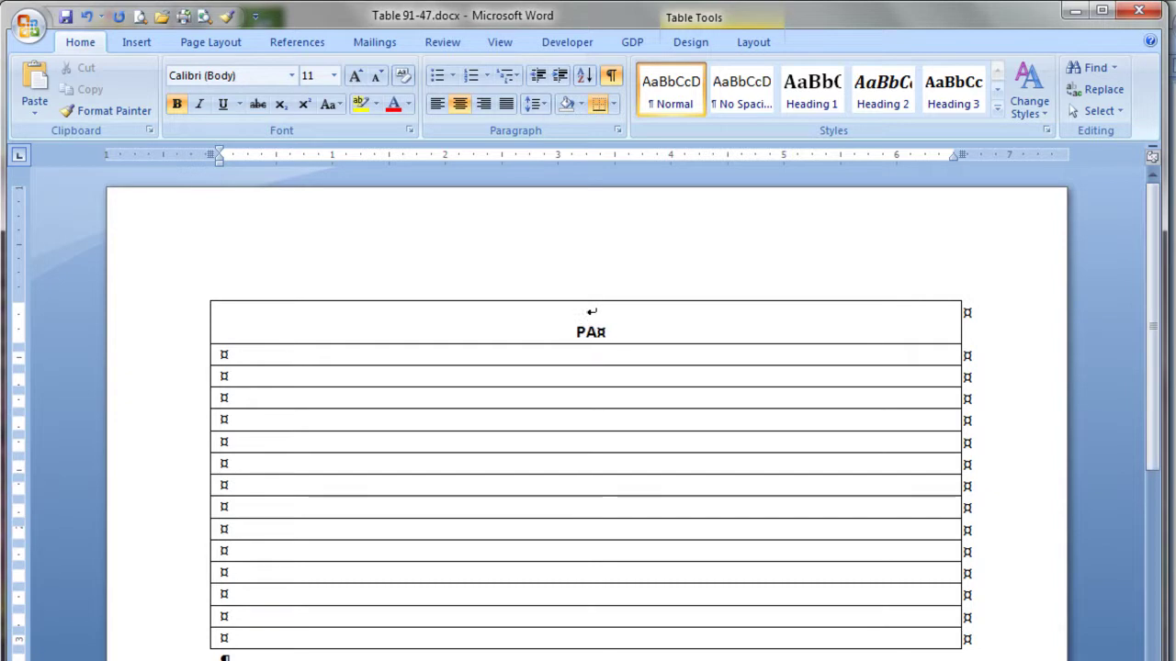
{"action": "type", "text": "TIENT INFORMATION"}
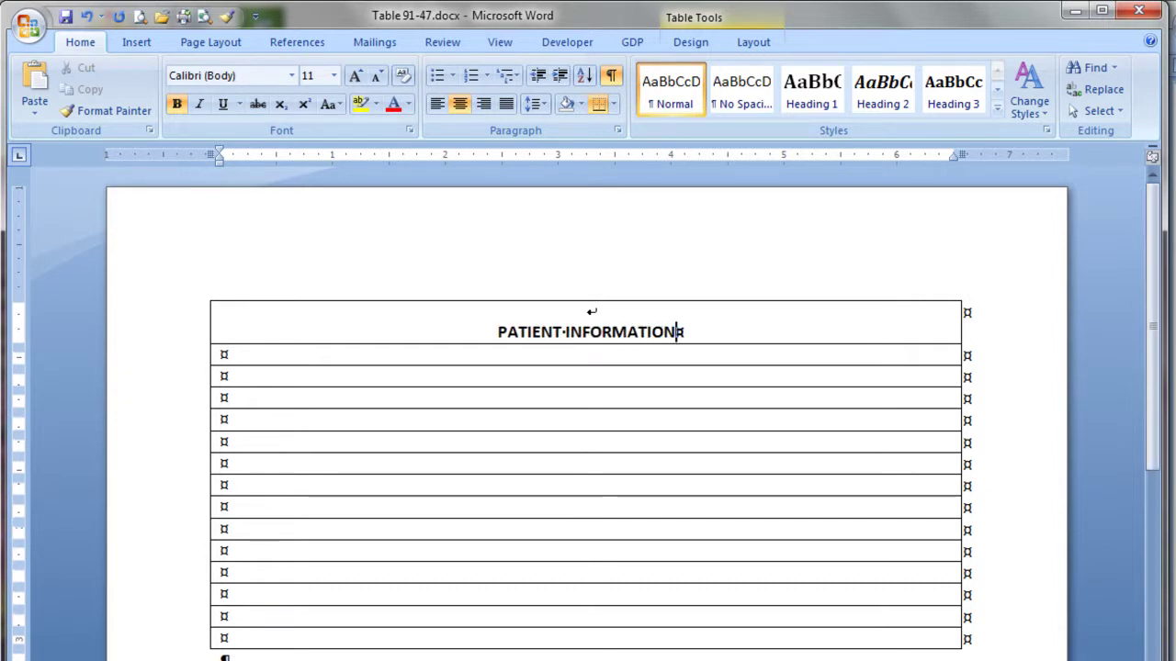
{"action": "key", "text": "Return"}
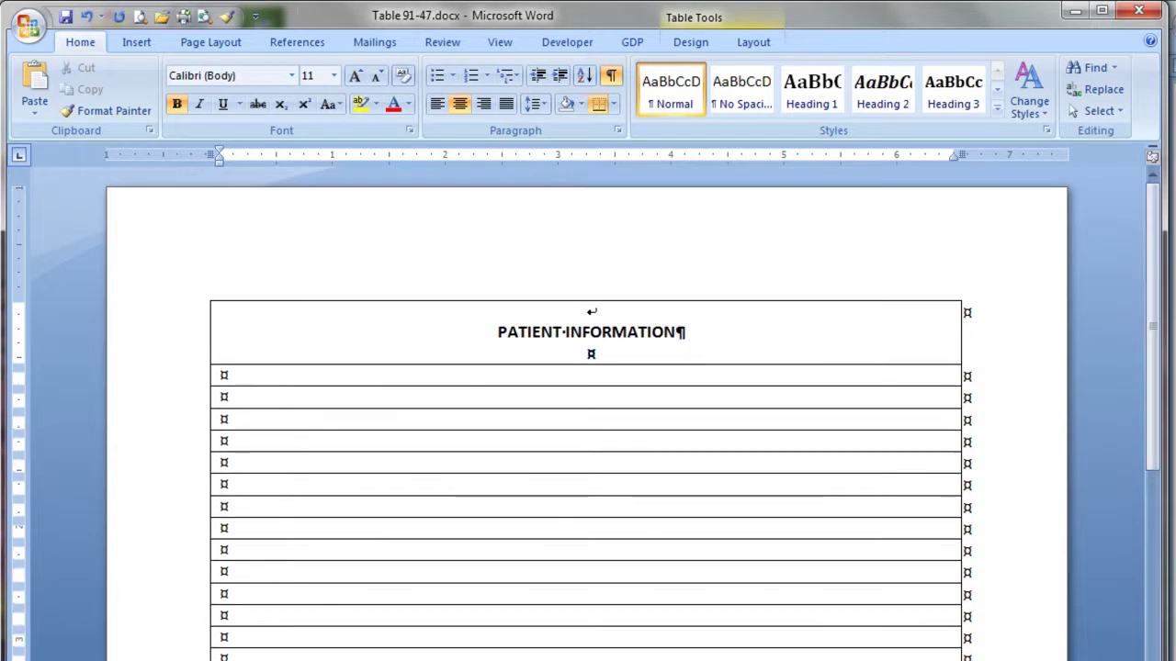
- Fill the second table row with a blank line followed by the label "Date:"
{"action": "left_click", "coordinate": [222, 376]}
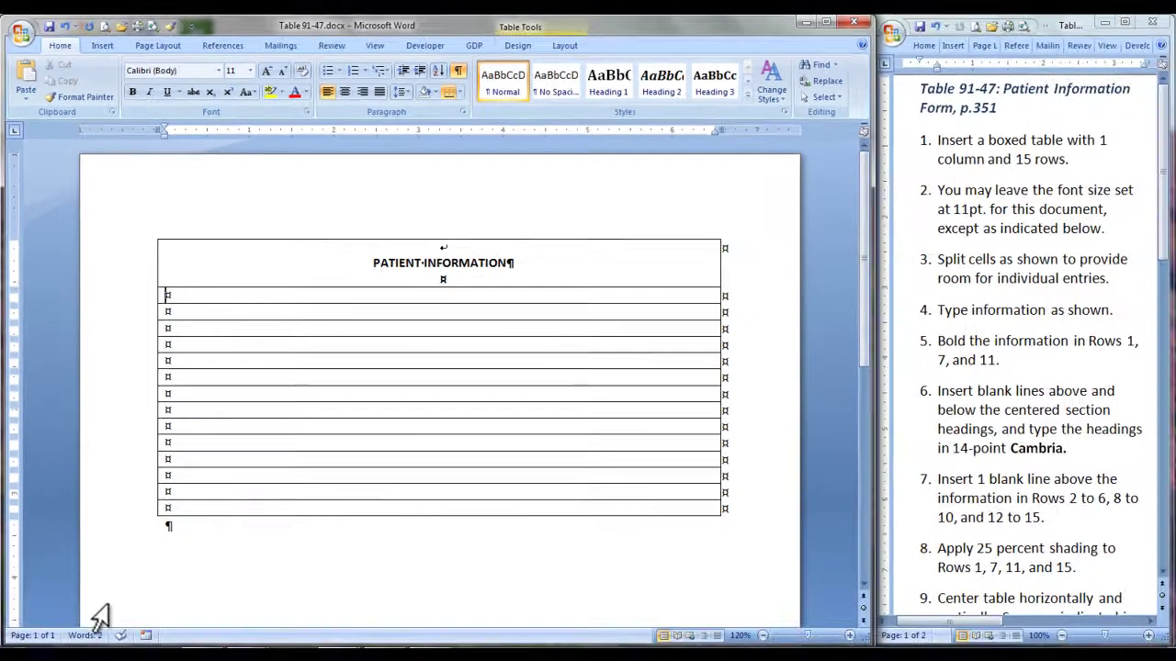
{"action": "key", "text": "Return"}
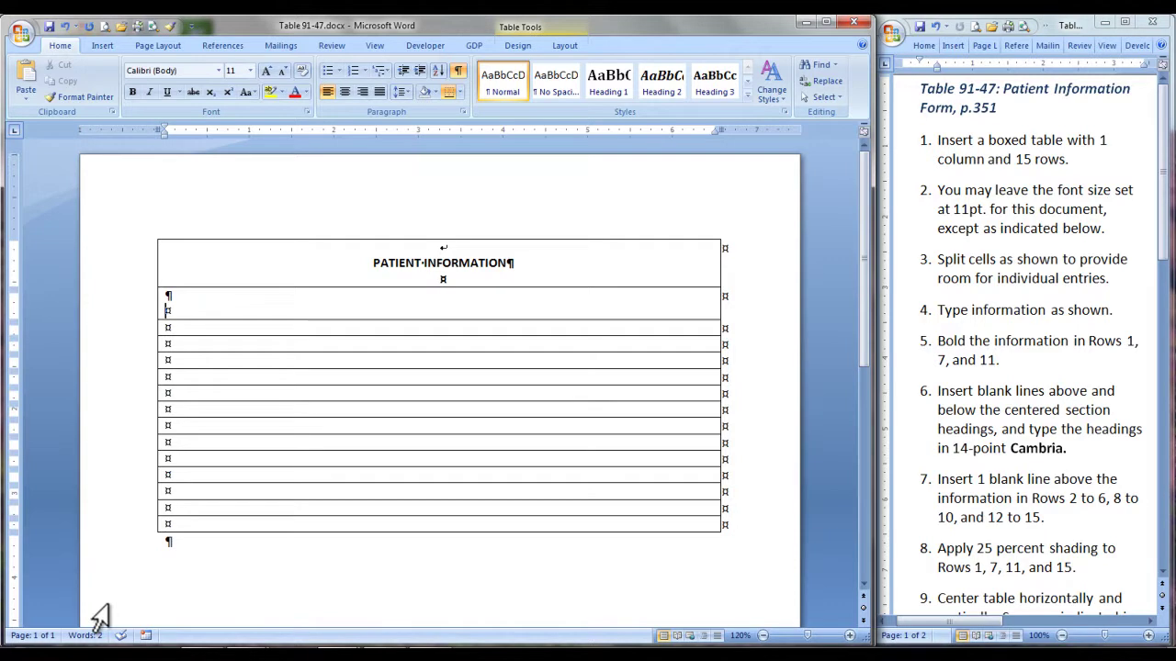
{"action": "type", "text": "Date:"}
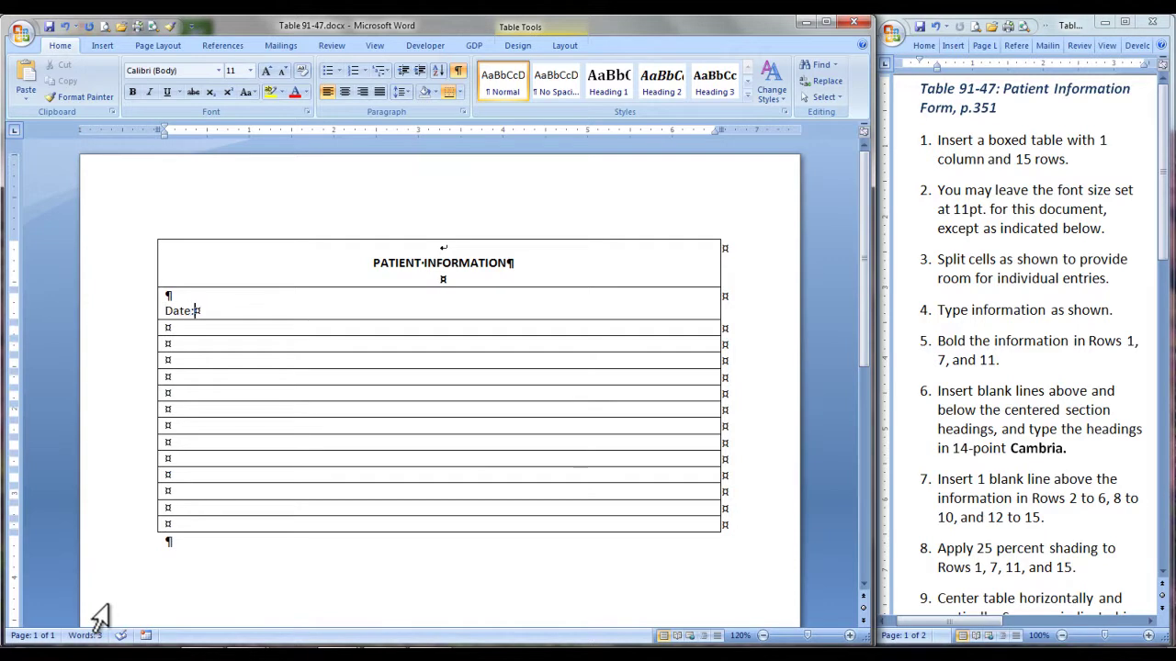
{"action": "key", "text": "Tab"}
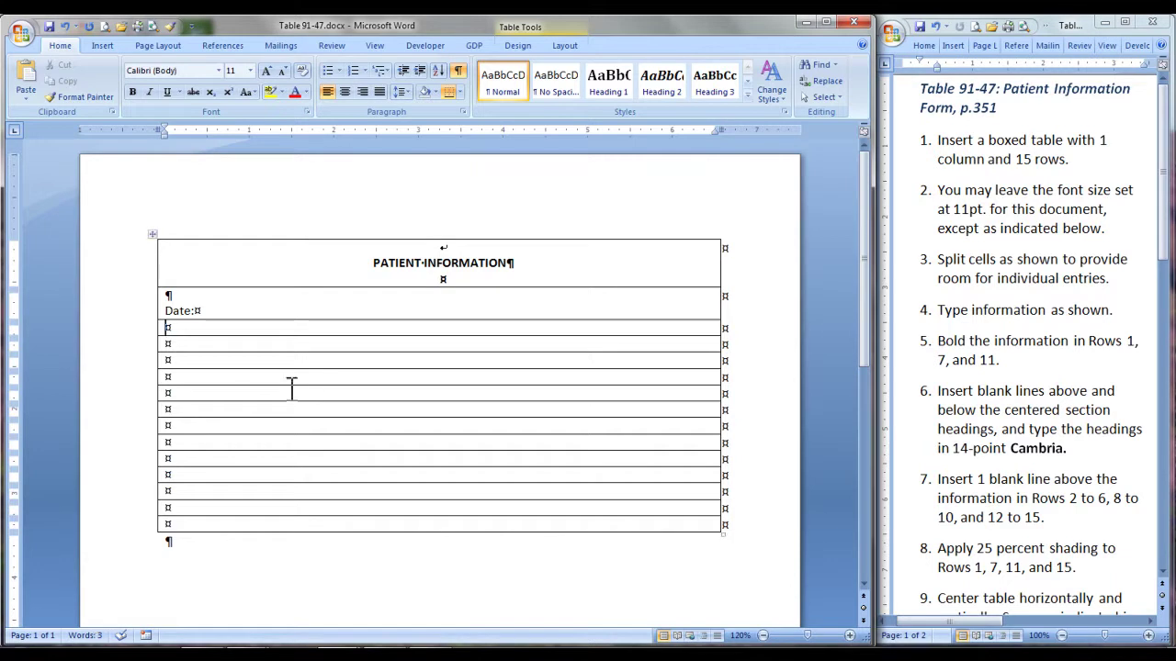
- Split the third row into 2 columns and move its divider to about the 4-inch ruler mark
{"action": "left_click", "coordinate": [186, 334]}
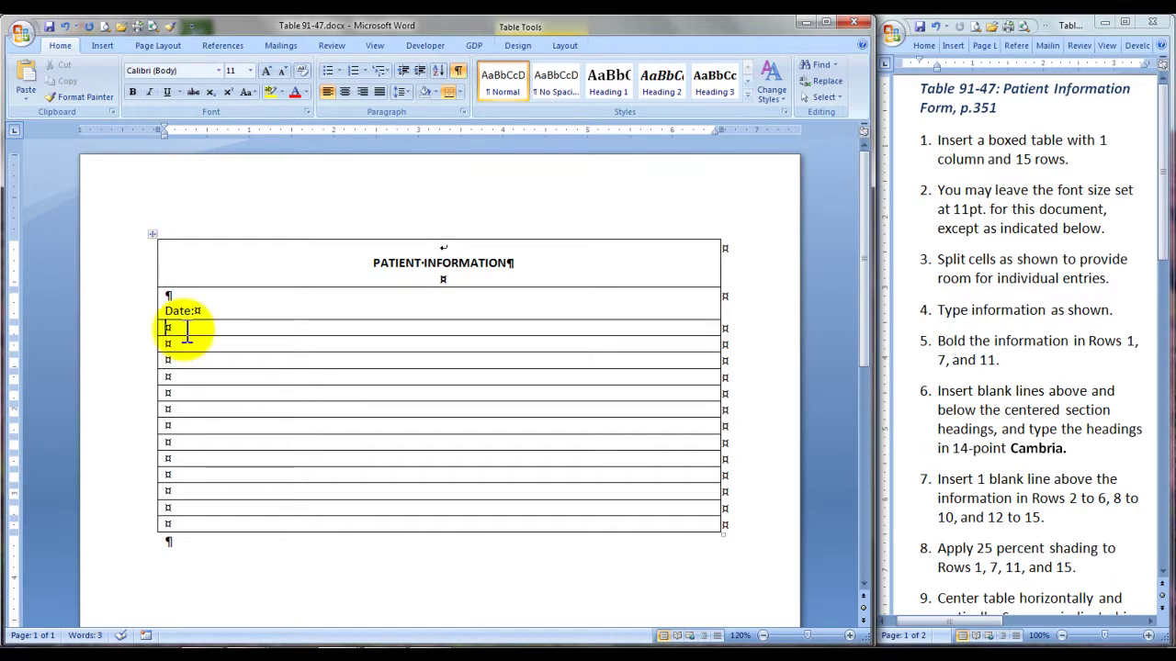
{"action": "right_click", "coordinate": [185, 330]}
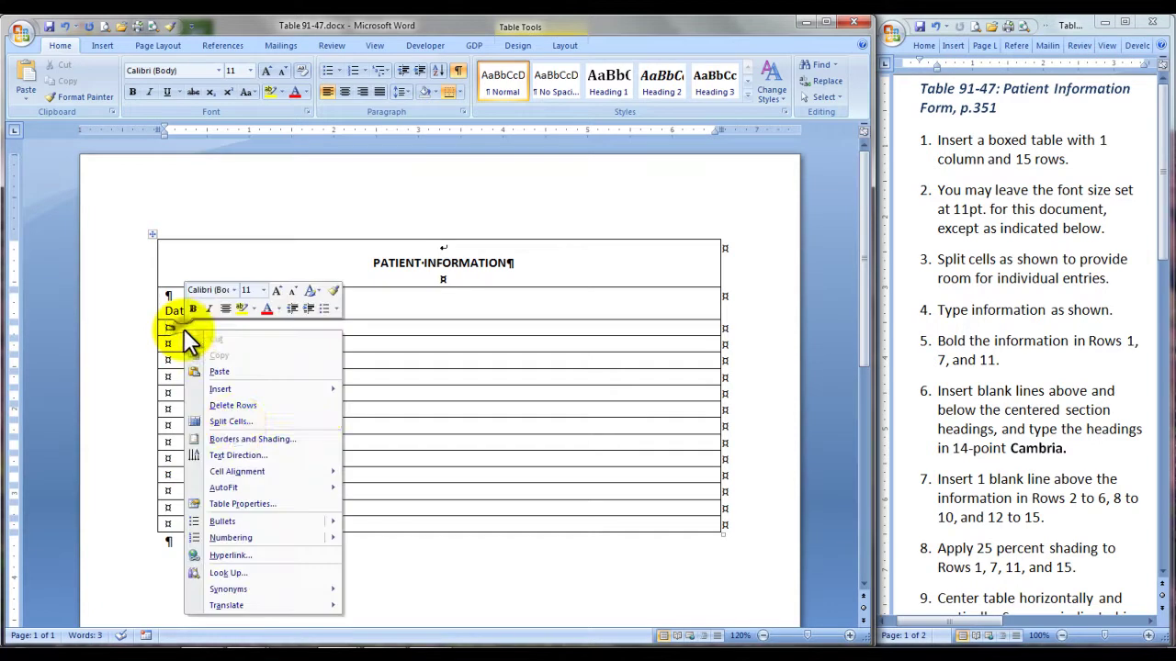
{"action": "left_click", "coordinate": [231, 422]}
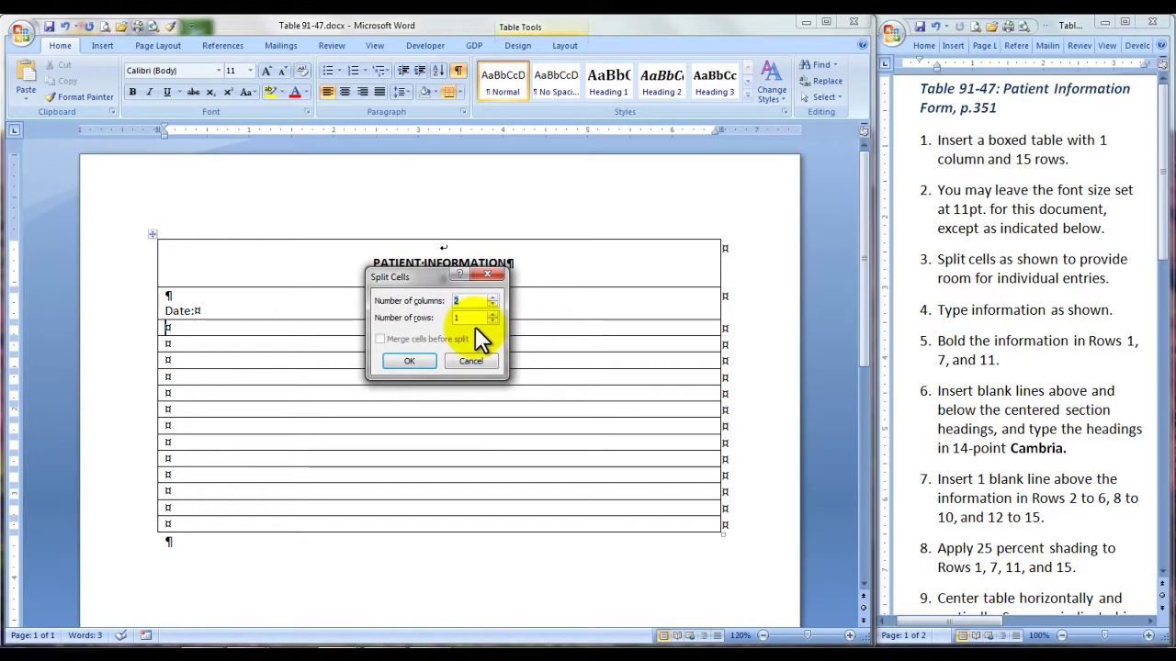
{"action": "left_click", "coordinate": [413, 362]}
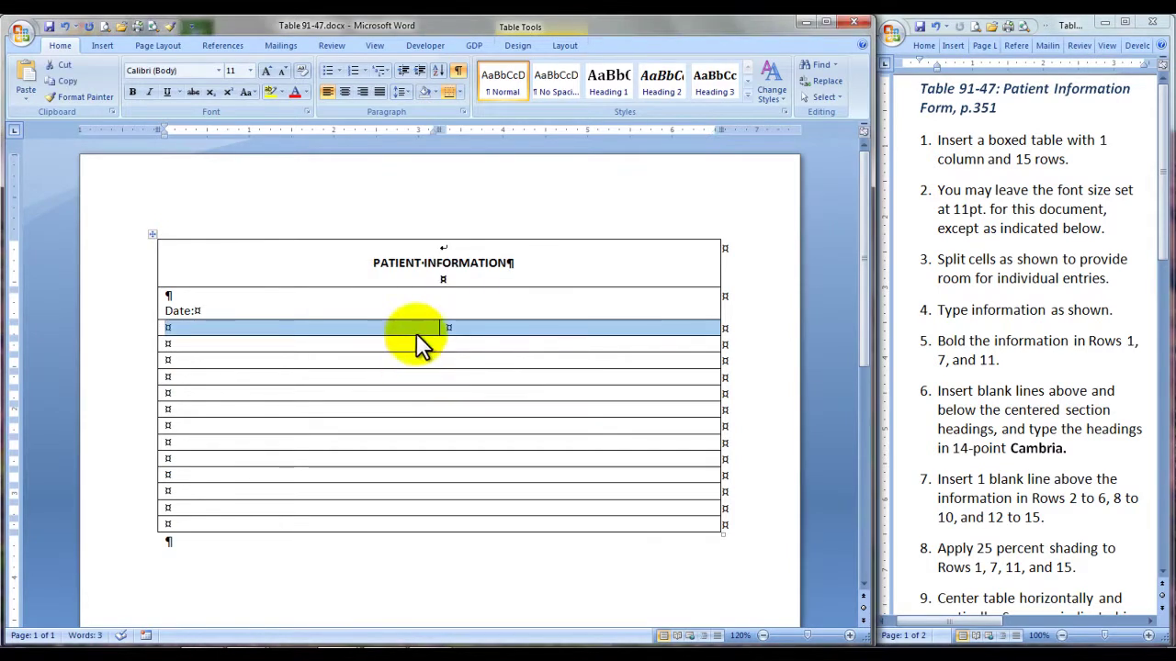
{"action": "left_click_drag", "start_coordinate": [440, 327], "coordinate": [508, 335]}
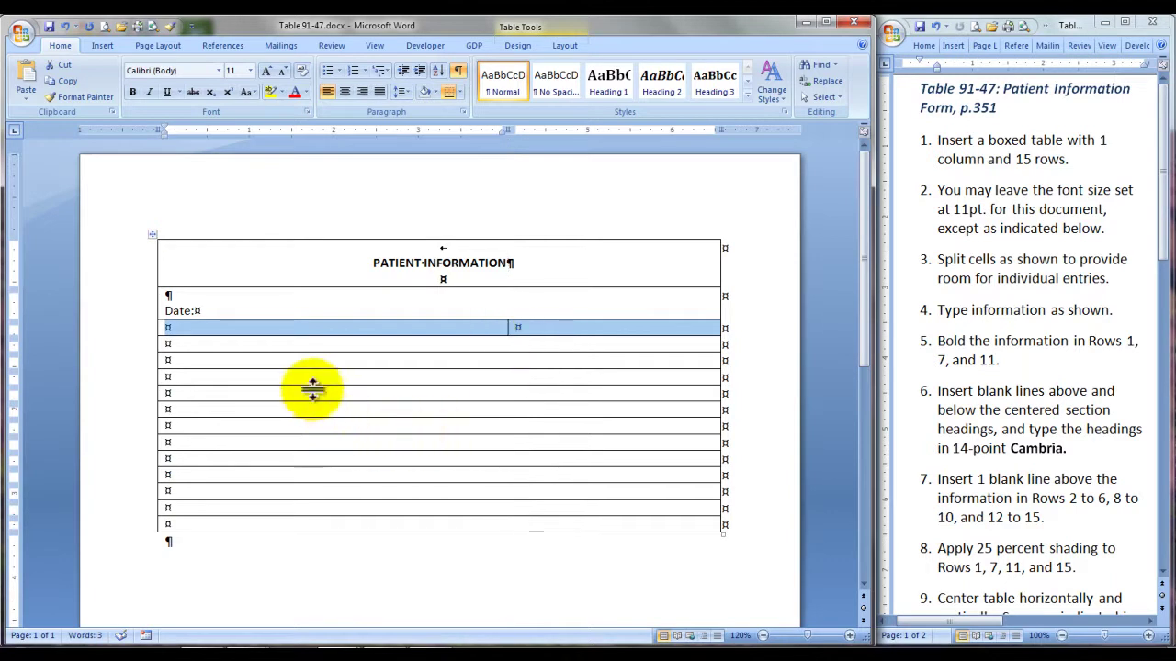
- Split the fourth row into 2 columns and align its divider with the one in the row above
{"action": "left_click", "coordinate": [259, 344]}
{"action": "right_click", "coordinate": [258, 343]}
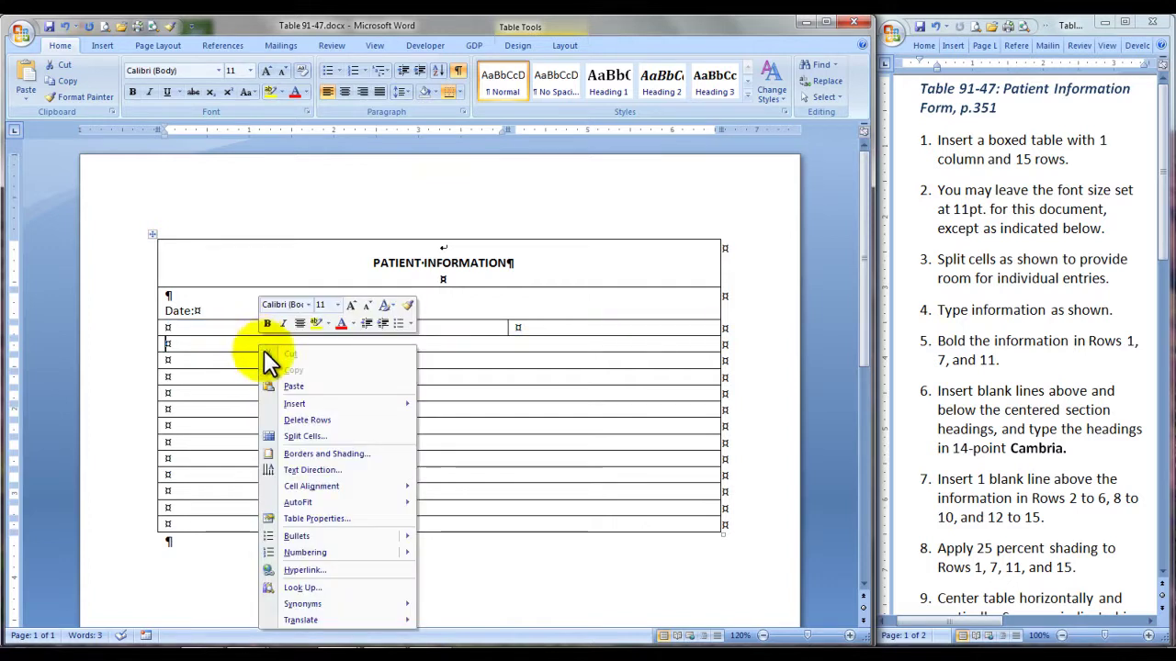
{"action": "left_click", "coordinate": [313, 436]}
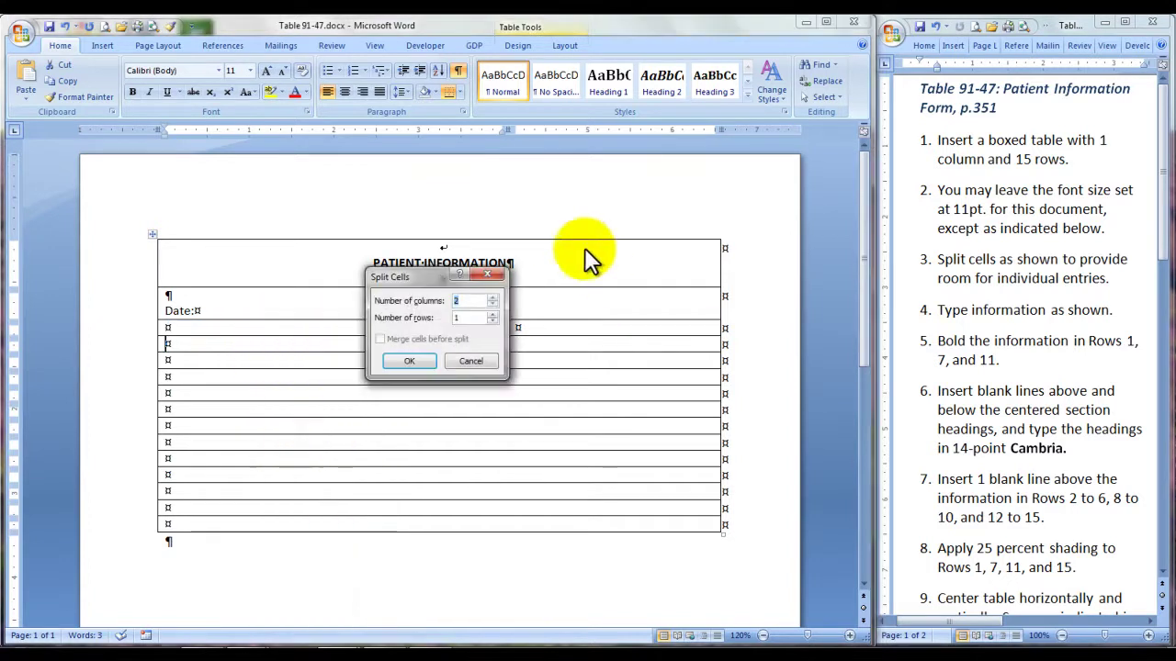
{"action": "left_click", "coordinate": [410, 361]}
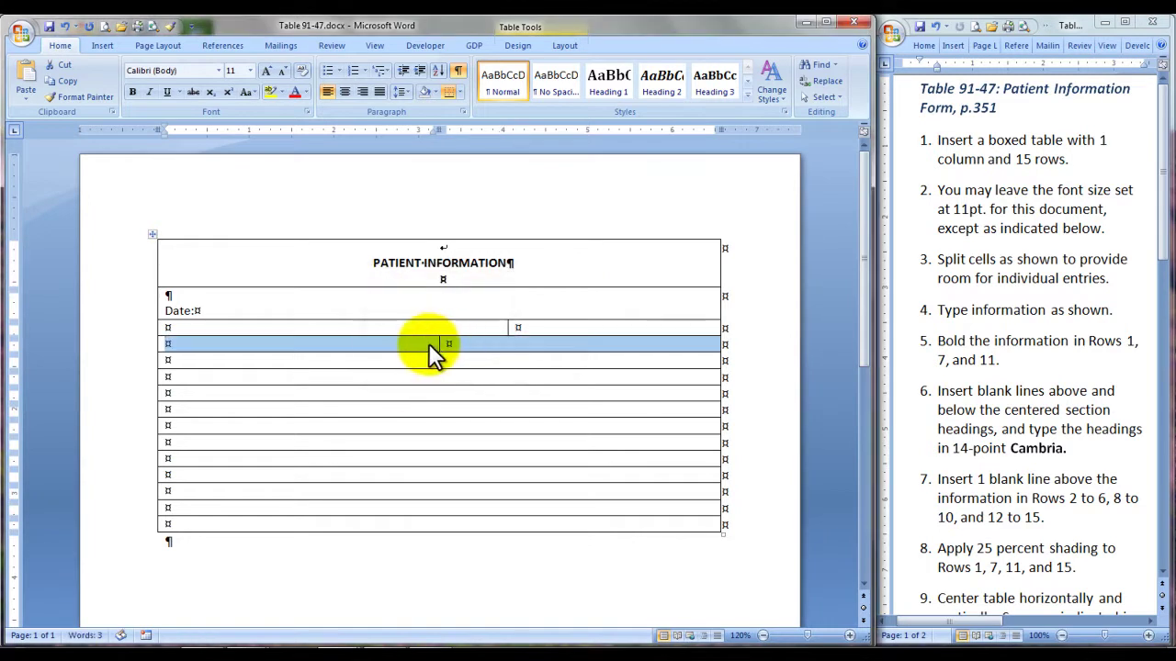
{"action": "left_click_drag", "start_coordinate": [440, 344], "coordinate": [507, 344]}
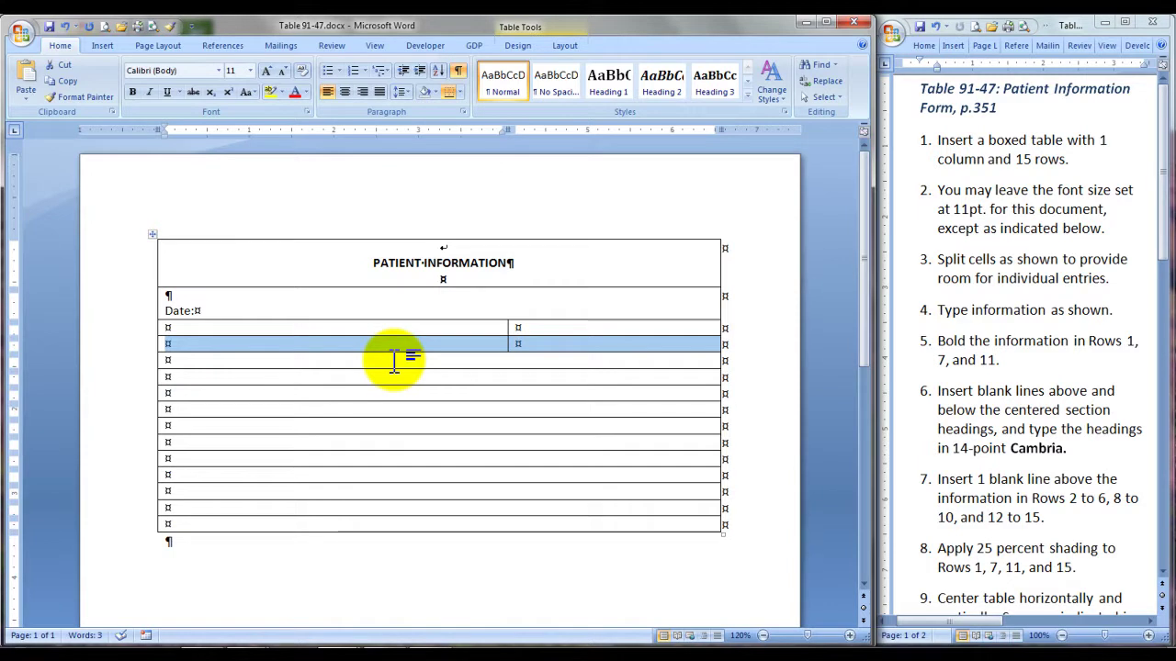
- Split the fifth row into 3 columns and align its second divider with the dividers of the rows above
{"action": "key", "text": "Left"}
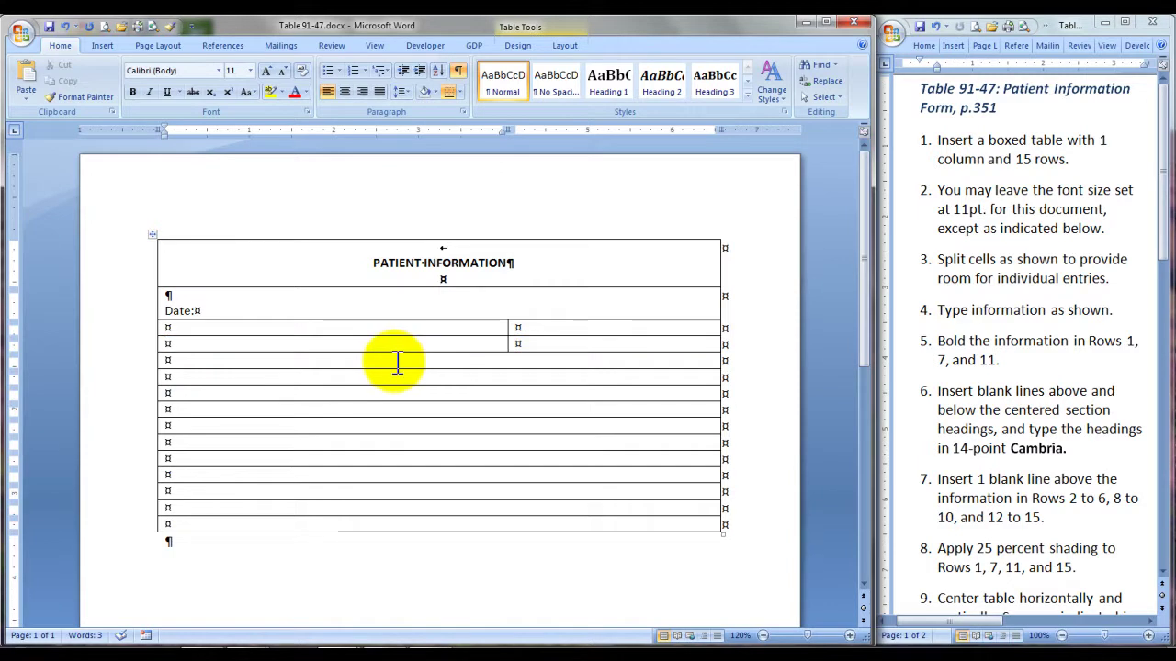
{"action": "right_click", "coordinate": [397, 362]}
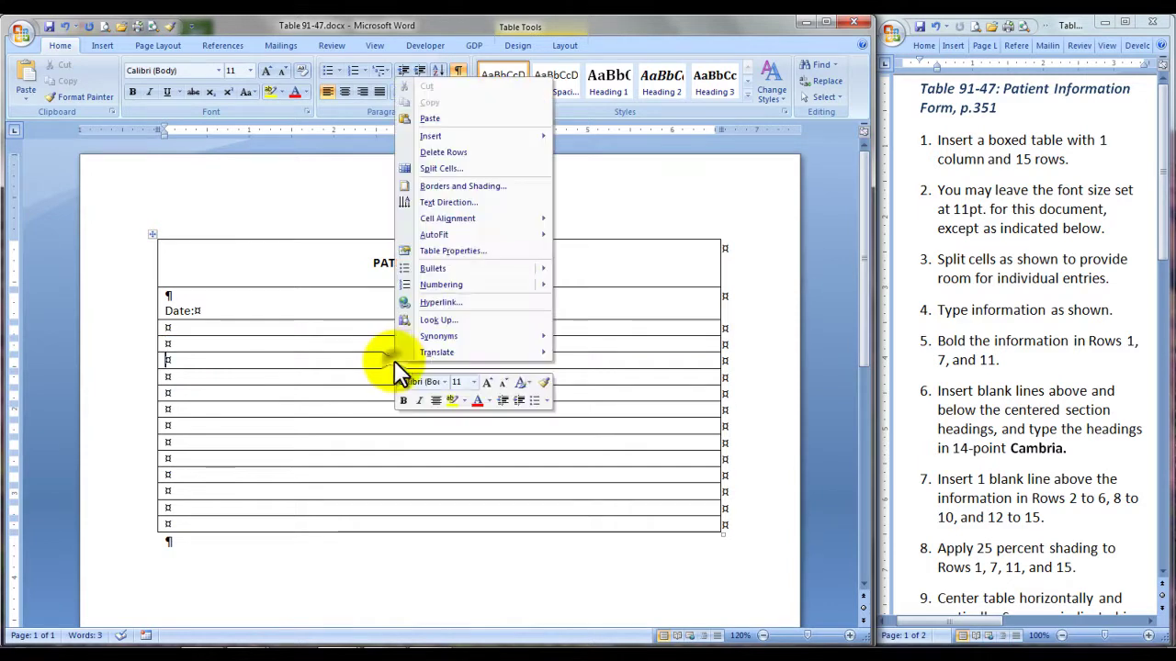
{"action": "left_click", "coordinate": [438, 170]}
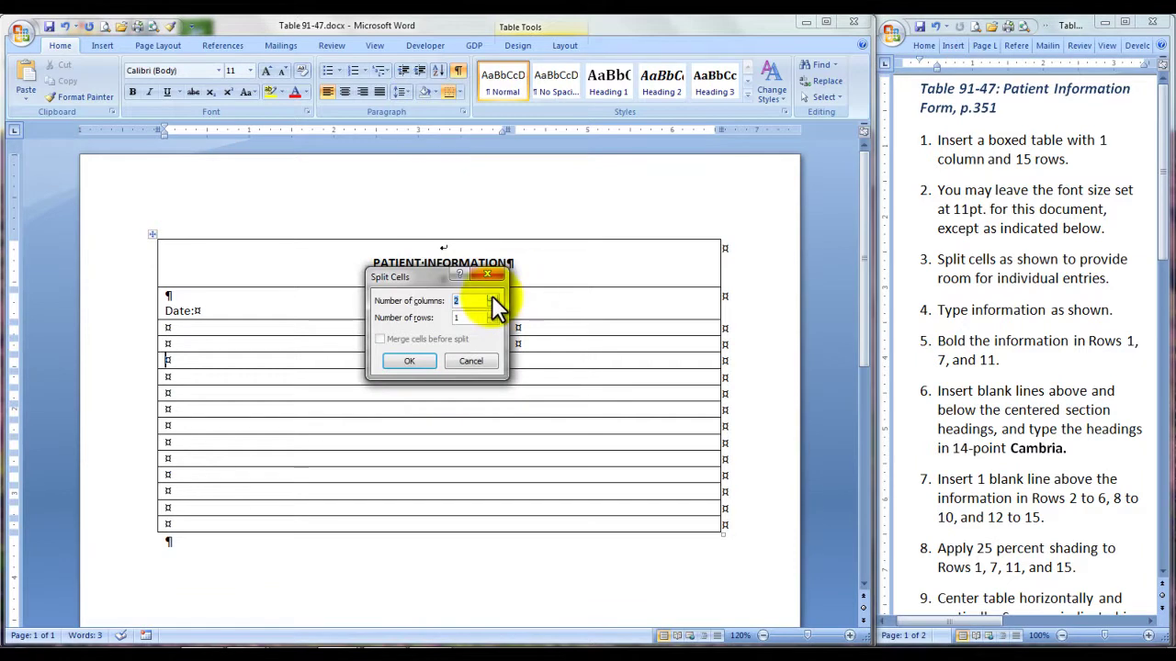
{"action": "left_click", "coordinate": [411, 361]}
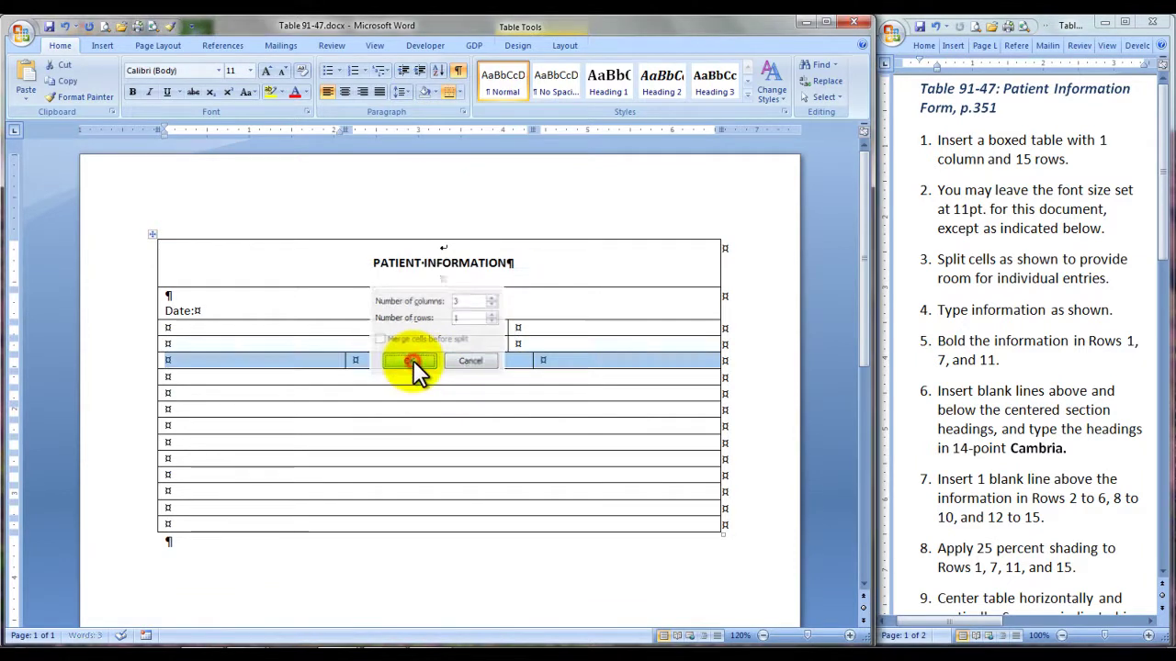
{"action": "left_click_drag", "start_coordinate": [533, 360], "coordinate": [508, 362]}
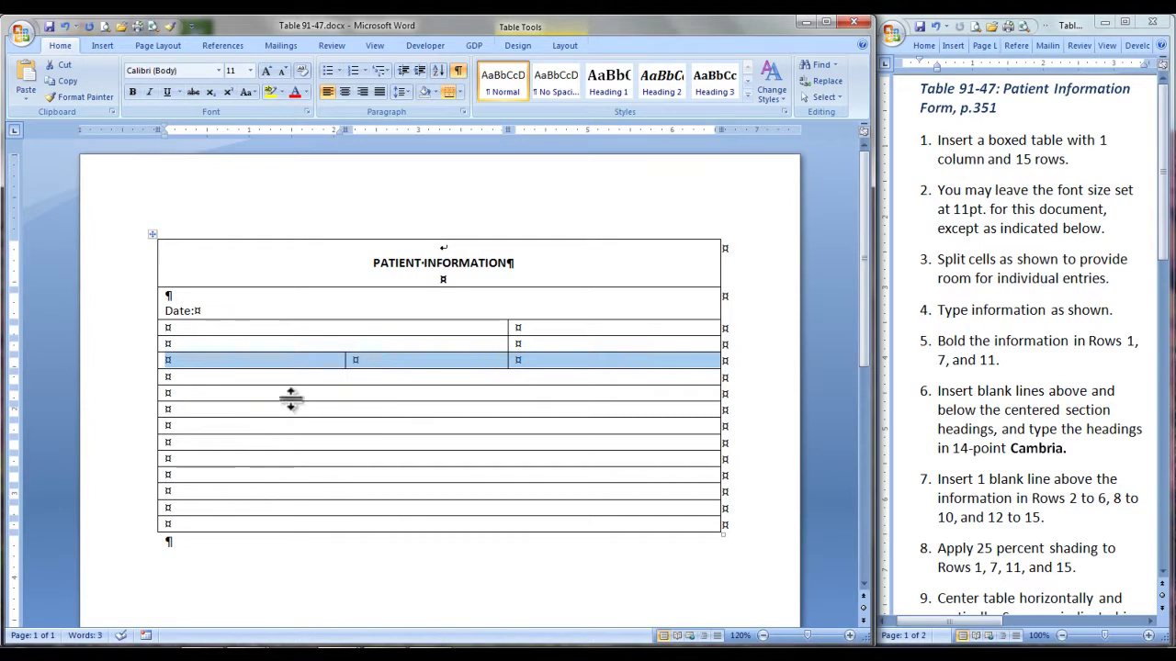
- Label rows 3 to 6 Name (last, first):, Birth Date:, Street Address:, Phone:, City:, State:, ZIP: and E-Mail:, each below a blank line
{"action": "left_click", "coordinate": [164, 329]}
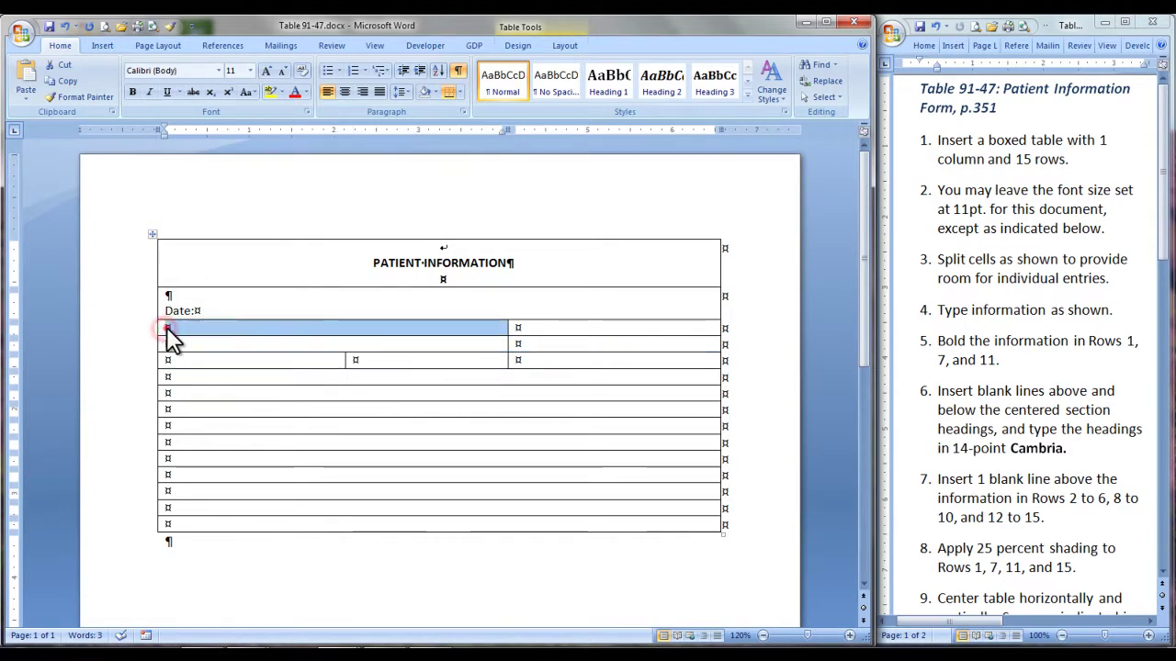
{"action": "left_click", "coordinate": [169, 331]}
{"action": "type", "text": "Name (last, first):\t Birth Date:  Street Address:\t Phone:  City:\t State:\t ZIP:  E-Mail:"}
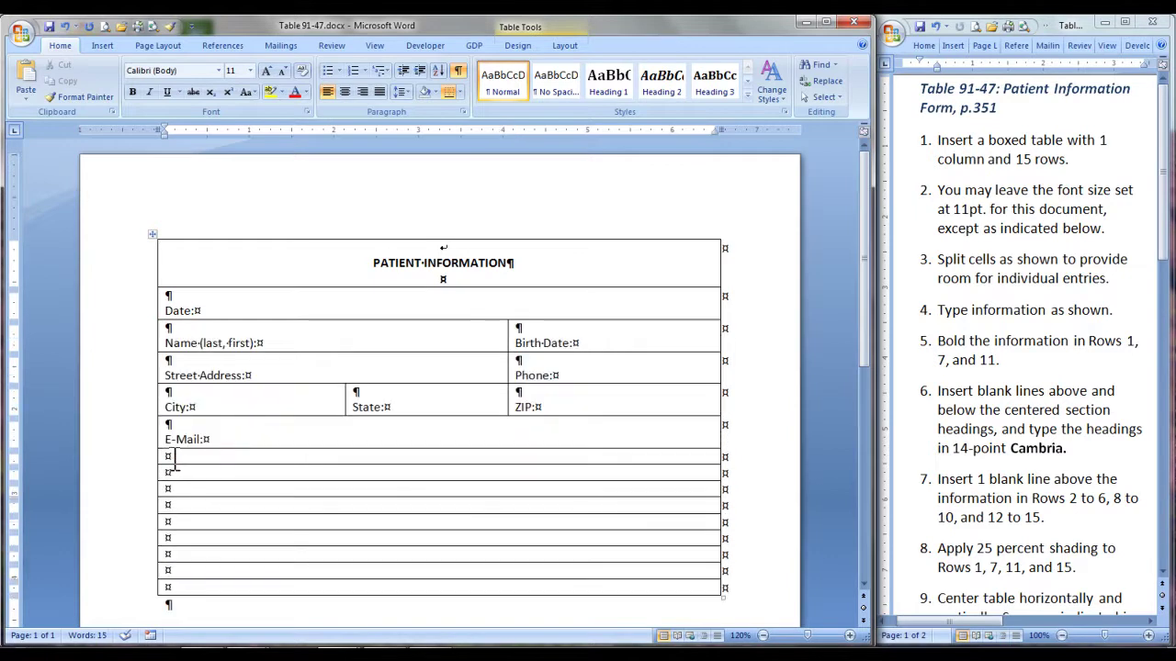
- Enter the bold, centered heading "EMPLOYER INFORMATION" in row 7, with a blank line above and below it
{"action": "left_click", "coordinate": [179, 456]}
{"action": "key", "text": "Return"}
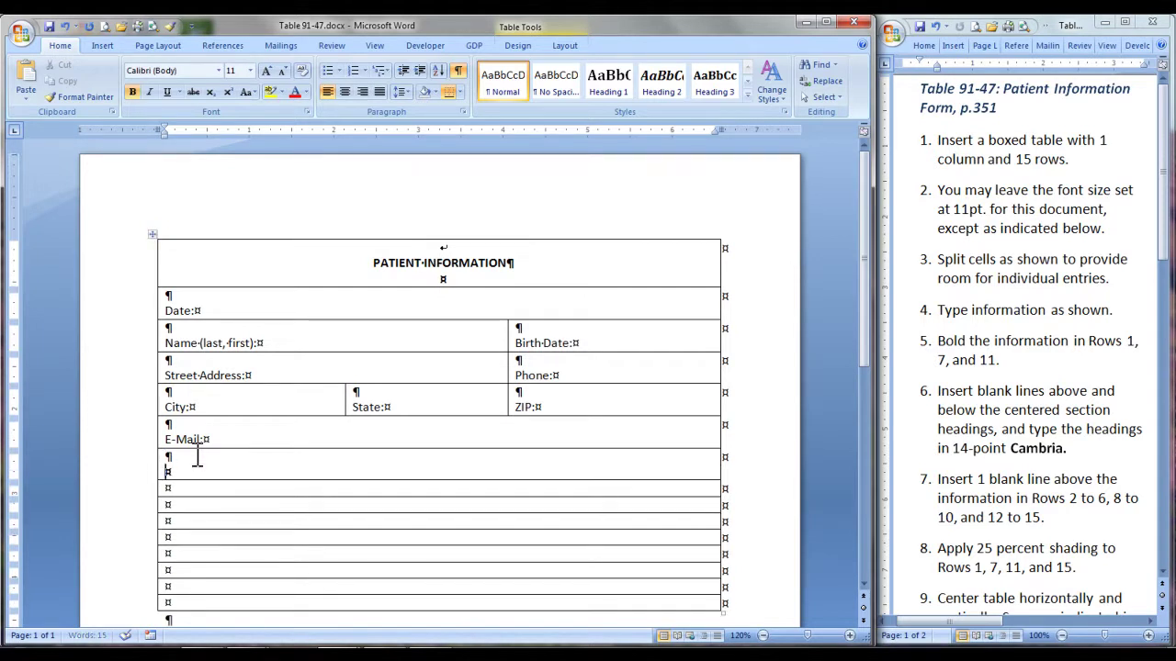
{"action": "key", "text": "ctrl+e"}
{"action": "key", "text": "ctrl+b"}
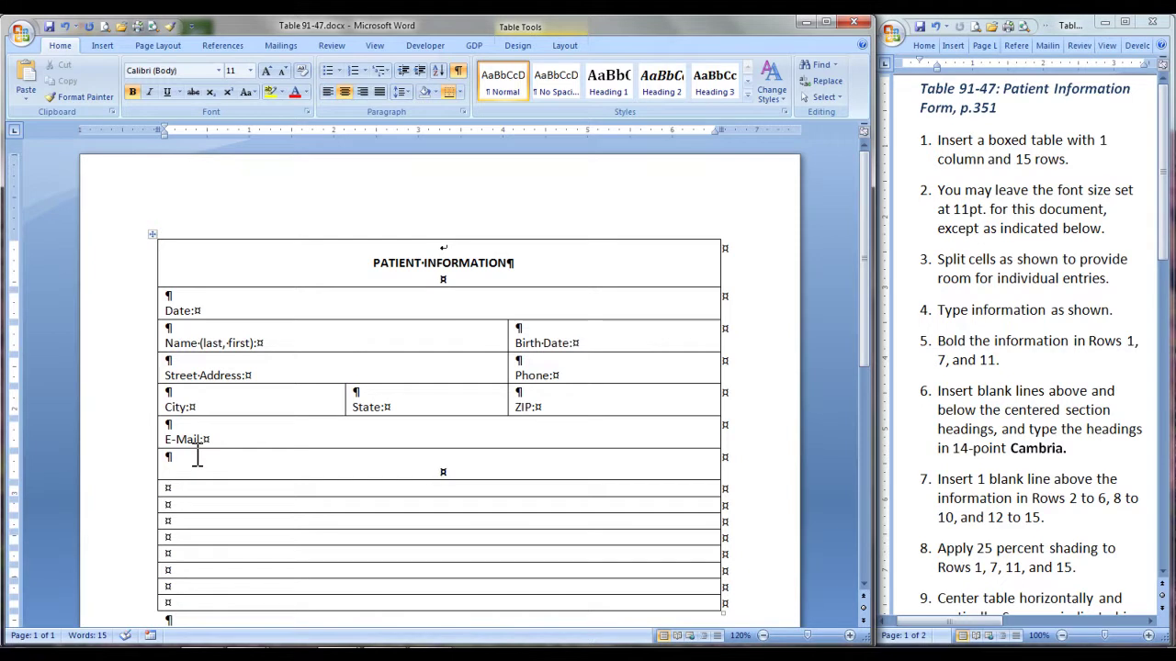
{"action": "type", "text": "EMPLO"}
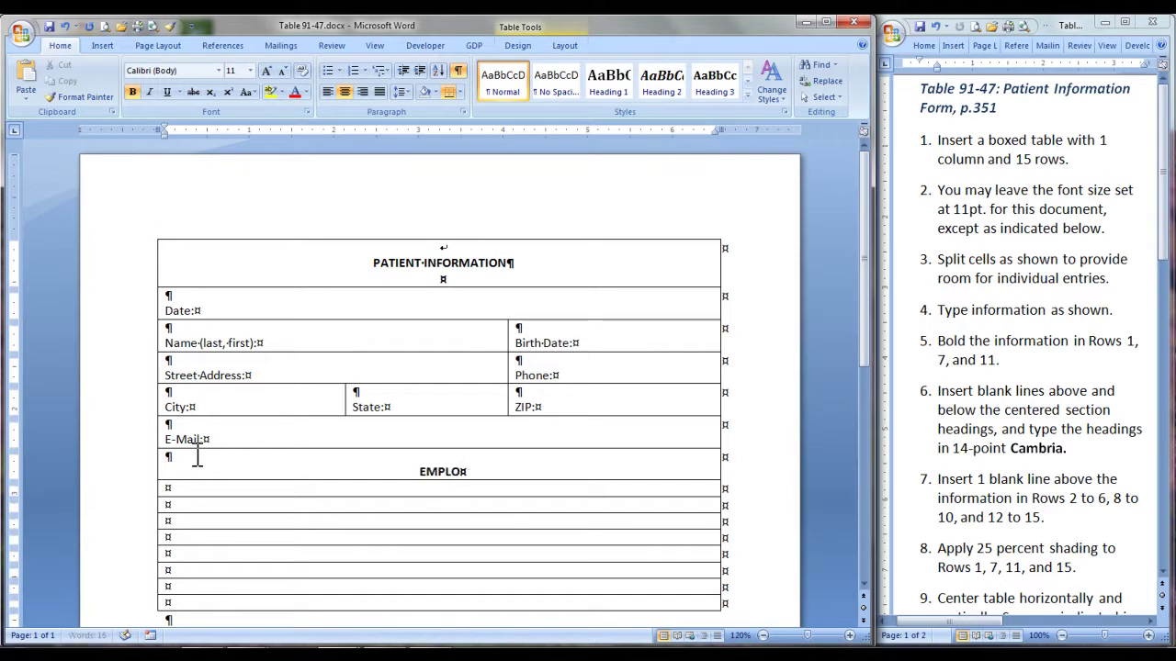
{"action": "type", "text": "YER INFORMATION"}
{"action": "key", "text": "Return"}
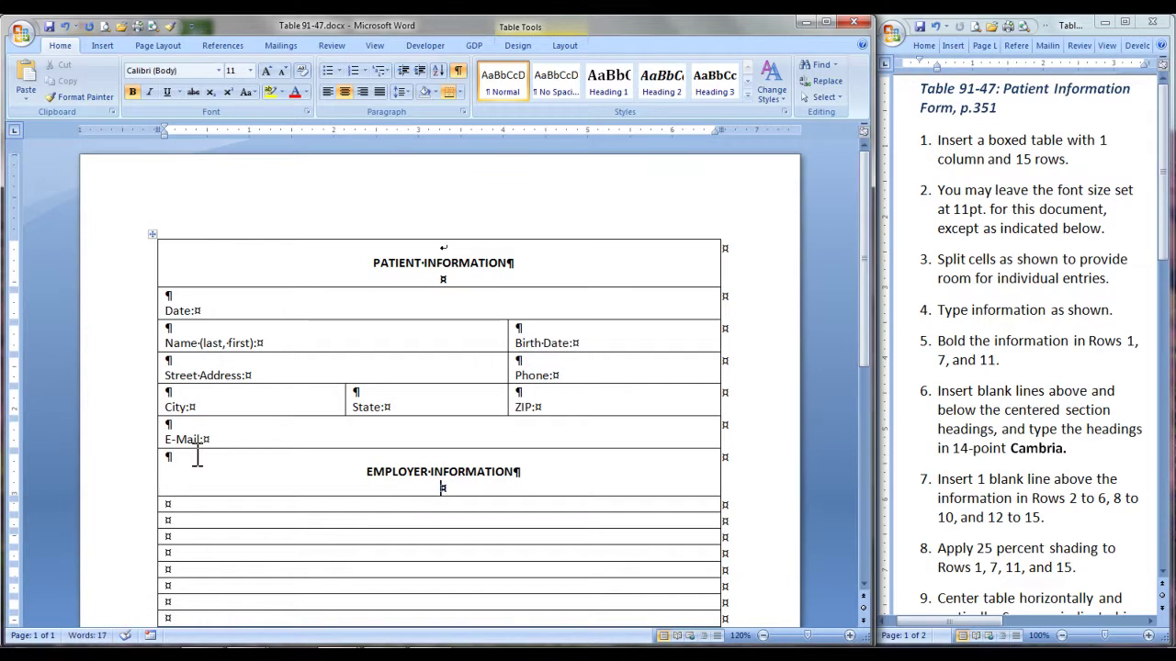
{"action": "key", "text": "Down"}
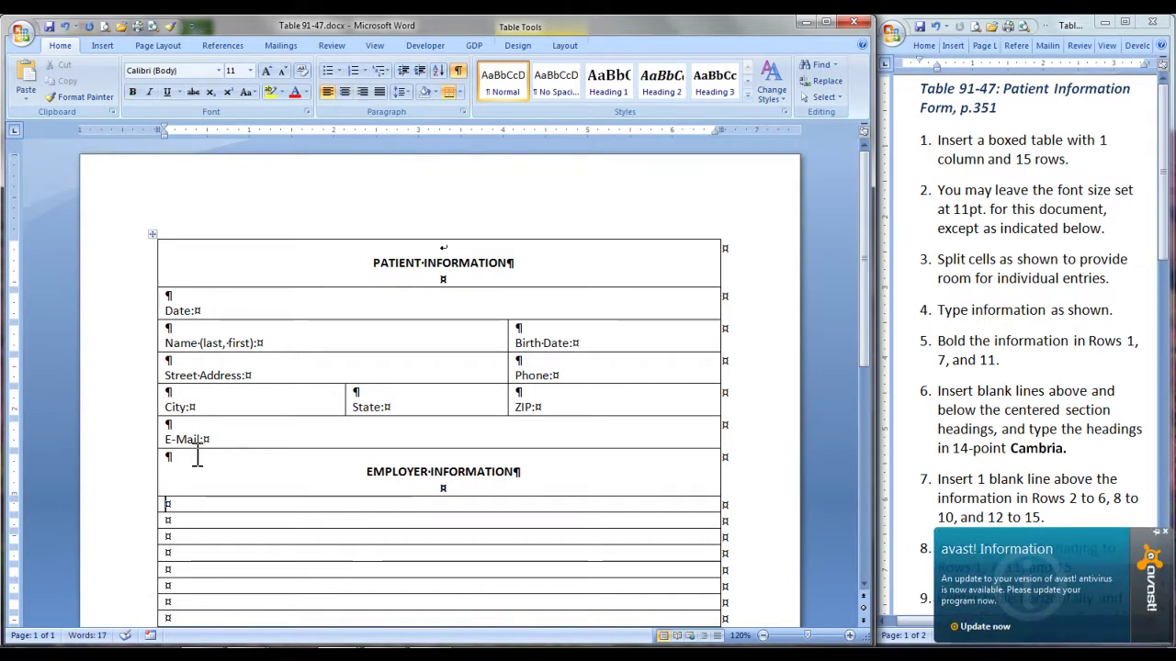
- Label row 8 Employer:, and split row 9 into 2 columns with its divider aligned to the one before Birth Date
{"action": "type", "text": "Employer:"}
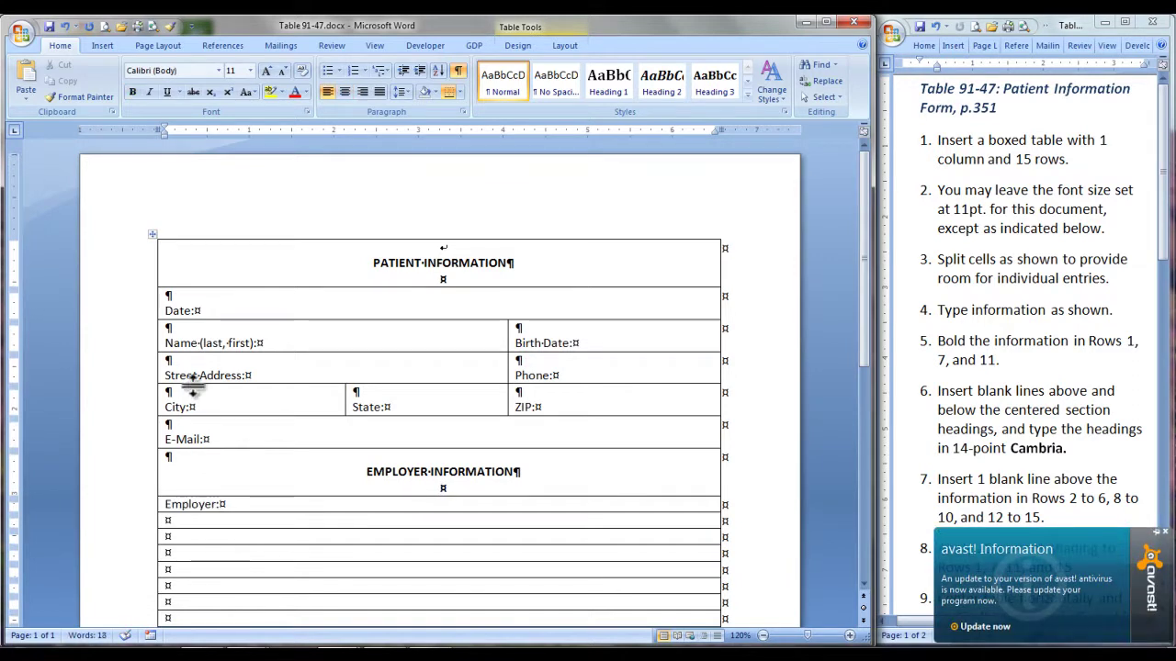
{"action": "right_click", "coordinate": [366, 521]}
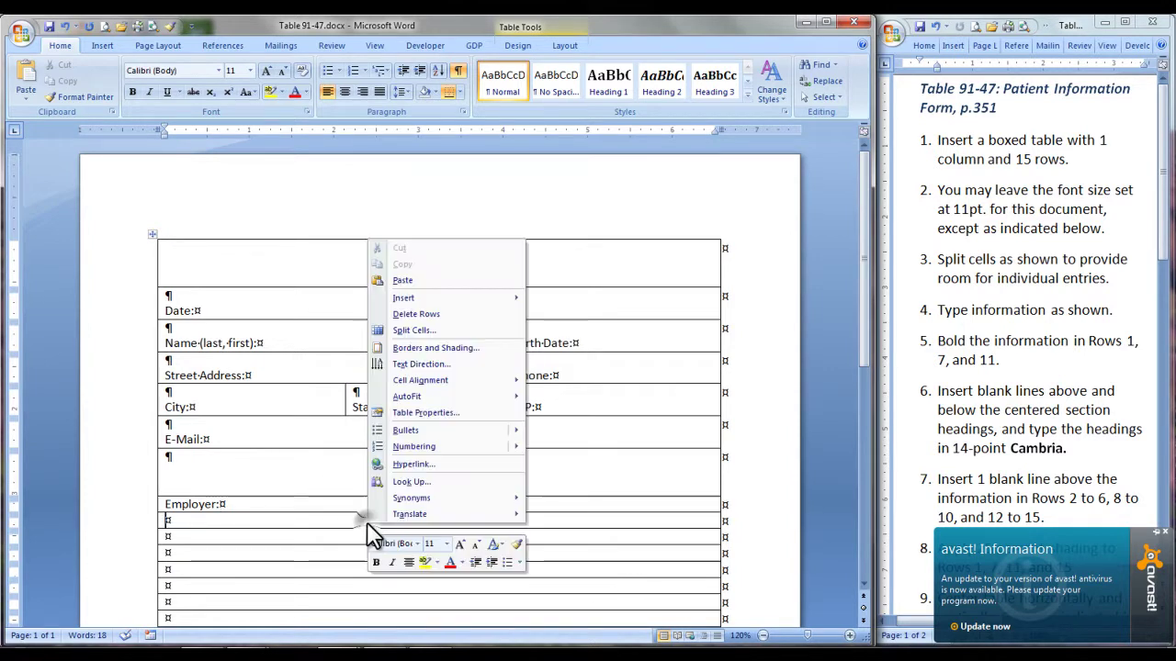
{"action": "left_click", "coordinate": [413, 331]}
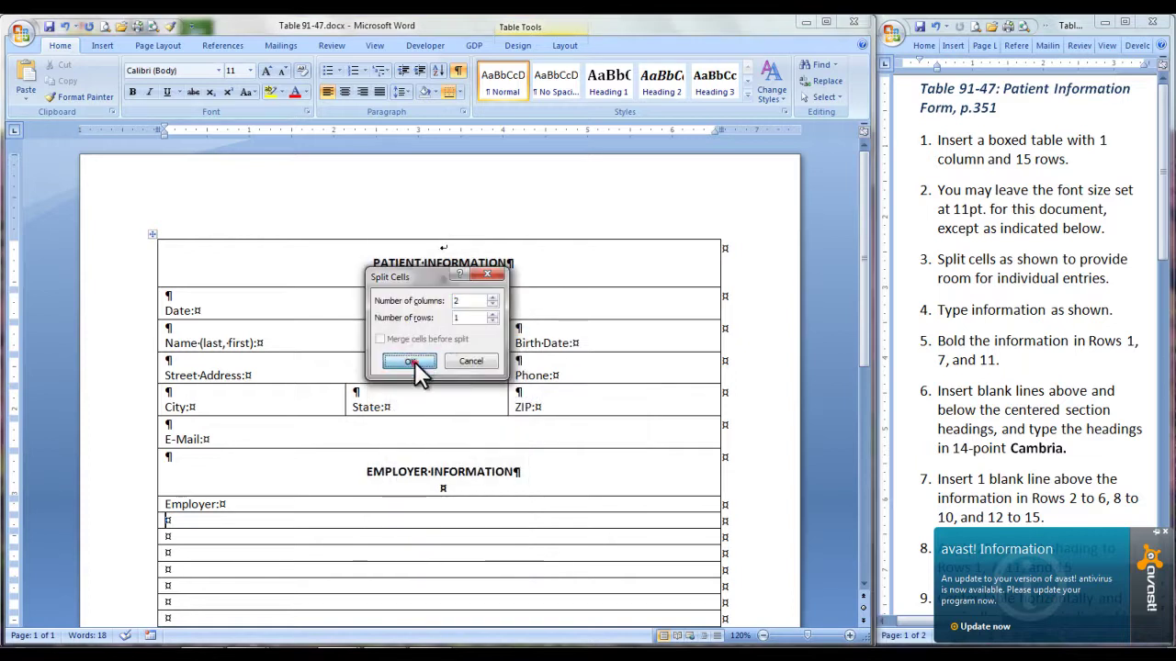
{"action": "left_click", "coordinate": [414, 361]}
{"action": "left_click_drag", "start_coordinate": [441, 520], "coordinate": [508, 517]}
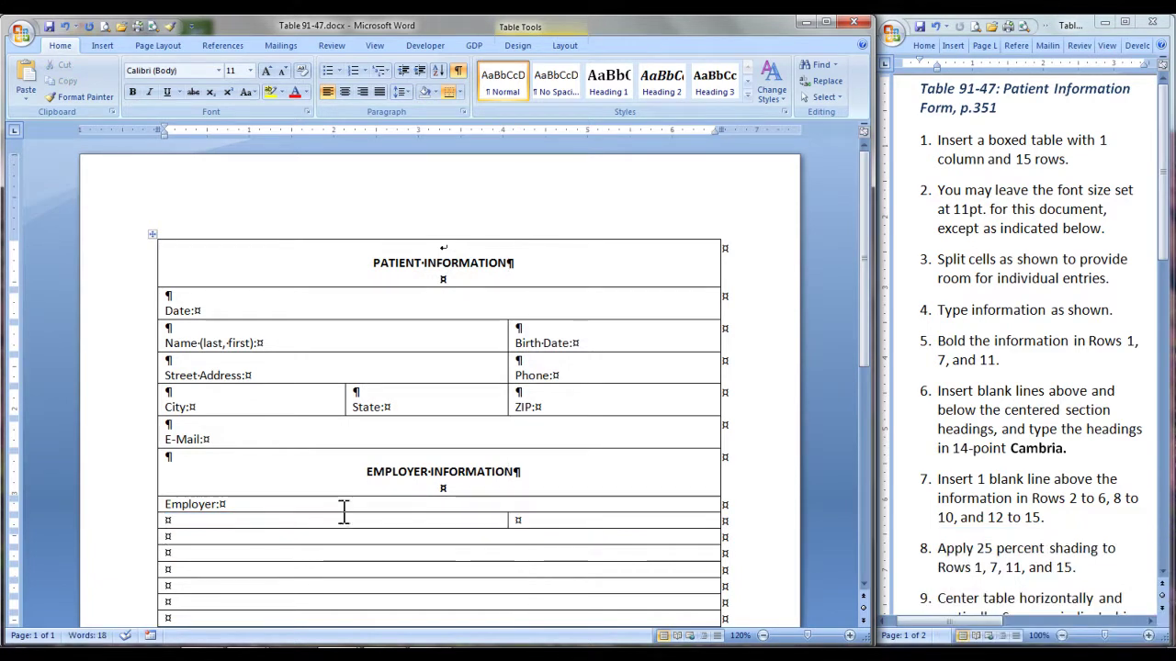
- Split row 10 into 3 columns and align its second divider with the divider of the row above
{"action": "right_click", "coordinate": [279, 539]}
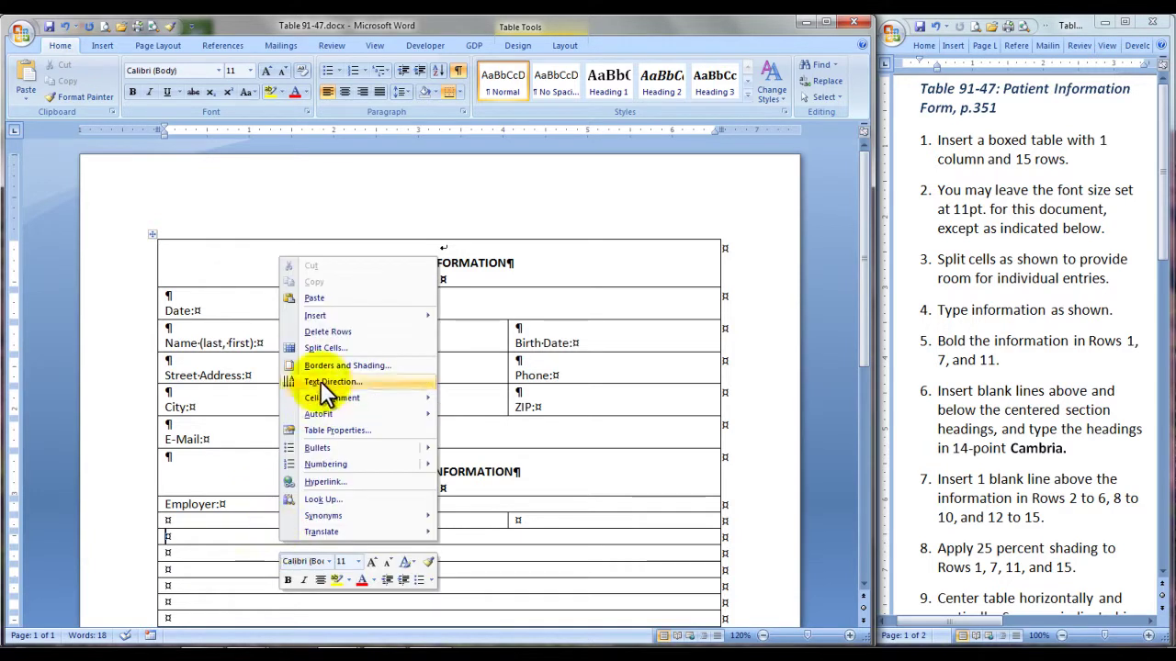
{"action": "left_click", "coordinate": [324, 347]}
{"action": "left_click", "coordinate": [494, 297]}
{"action": "left_click", "coordinate": [425, 359]}
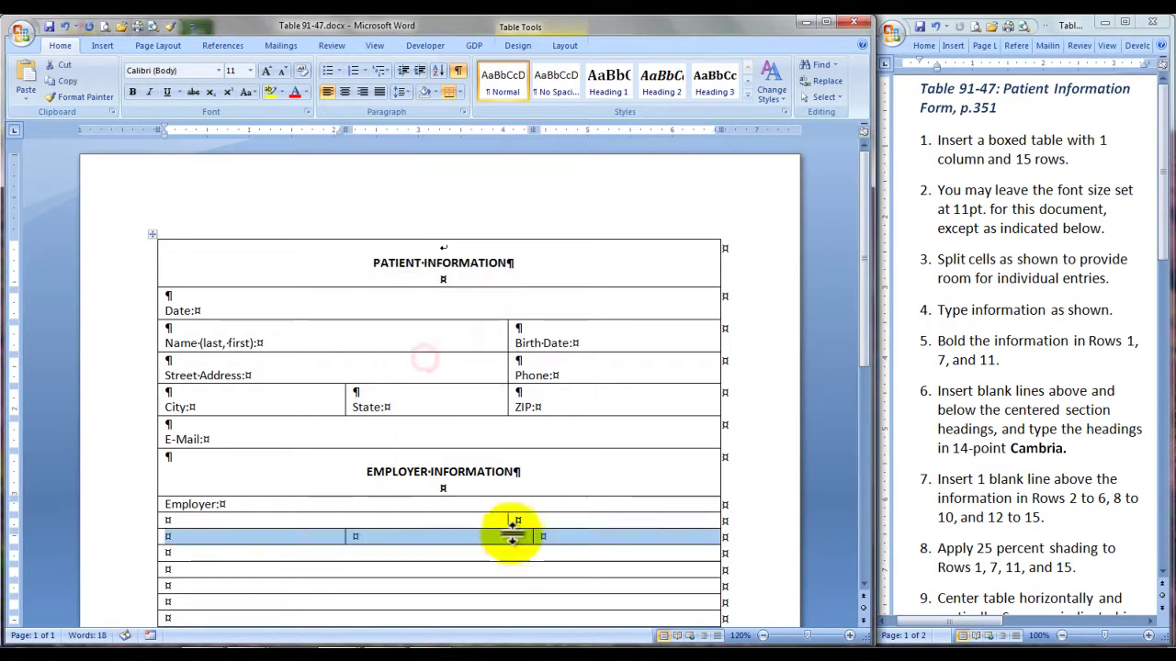
{"action": "left_click_drag", "start_coordinate": [533, 538], "coordinate": [508, 540]}
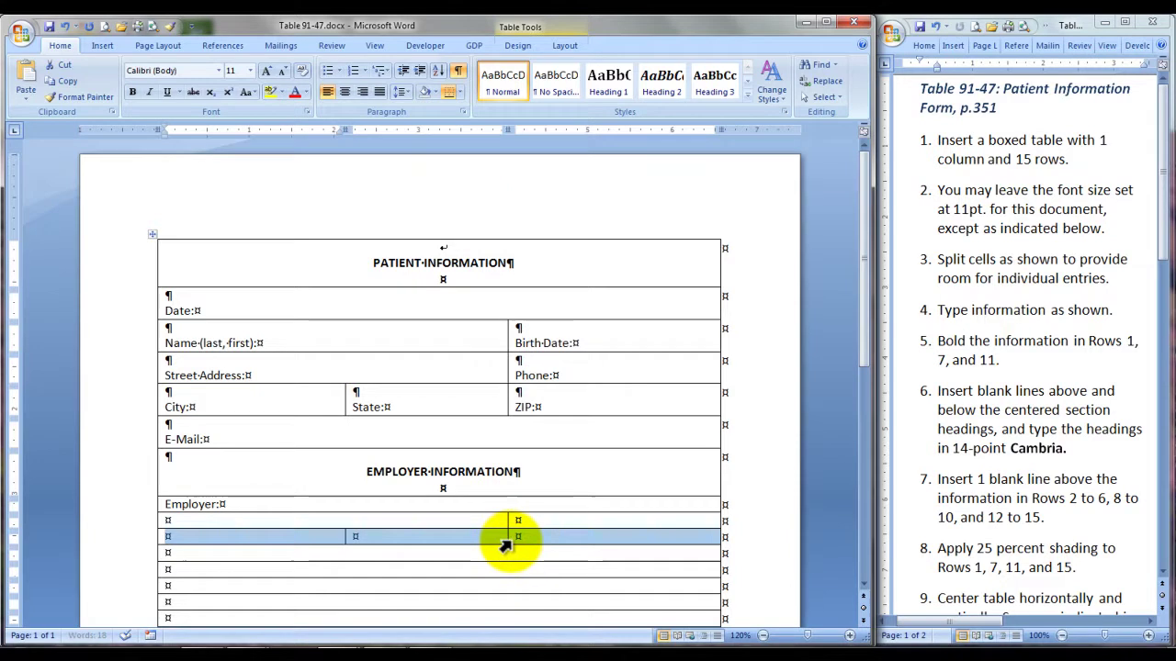
- Insert a blank line above Employer: and label the row 9 cells Street Address: and Phone:, each below a blank line
{"action": "left_click", "coordinate": [168, 506]}
{"action": "key", "text": "Return"}
{"action": "key", "text": "Tab"}
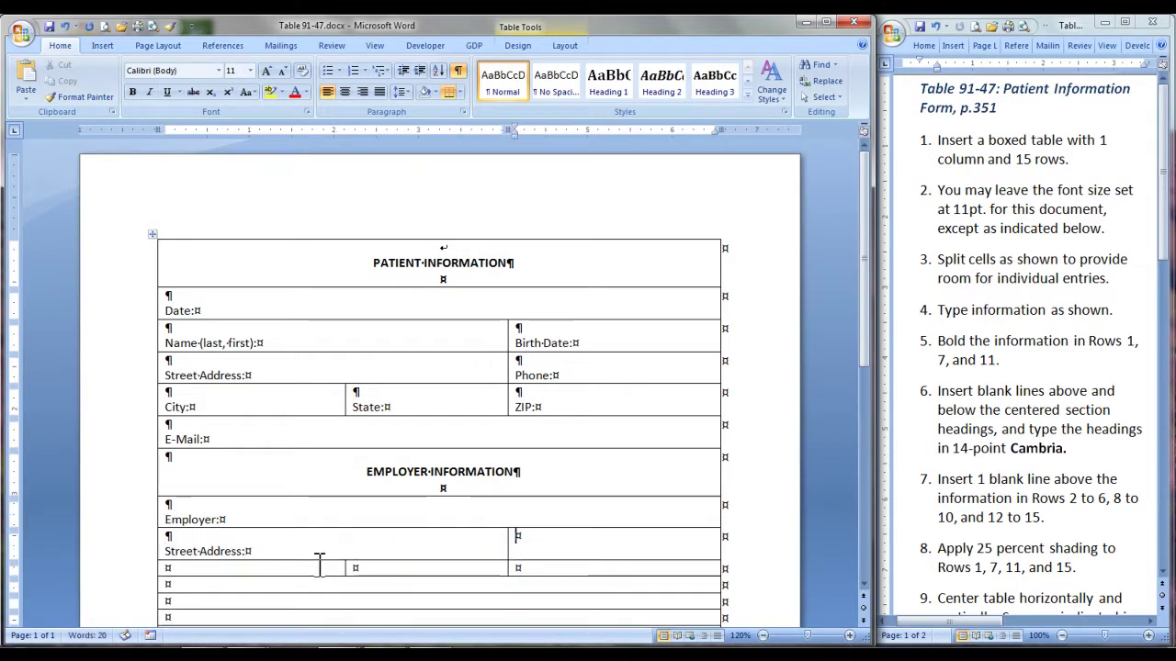
{"action": "key", "text": "Return"}
{"action": "type", "text": "Pho"}
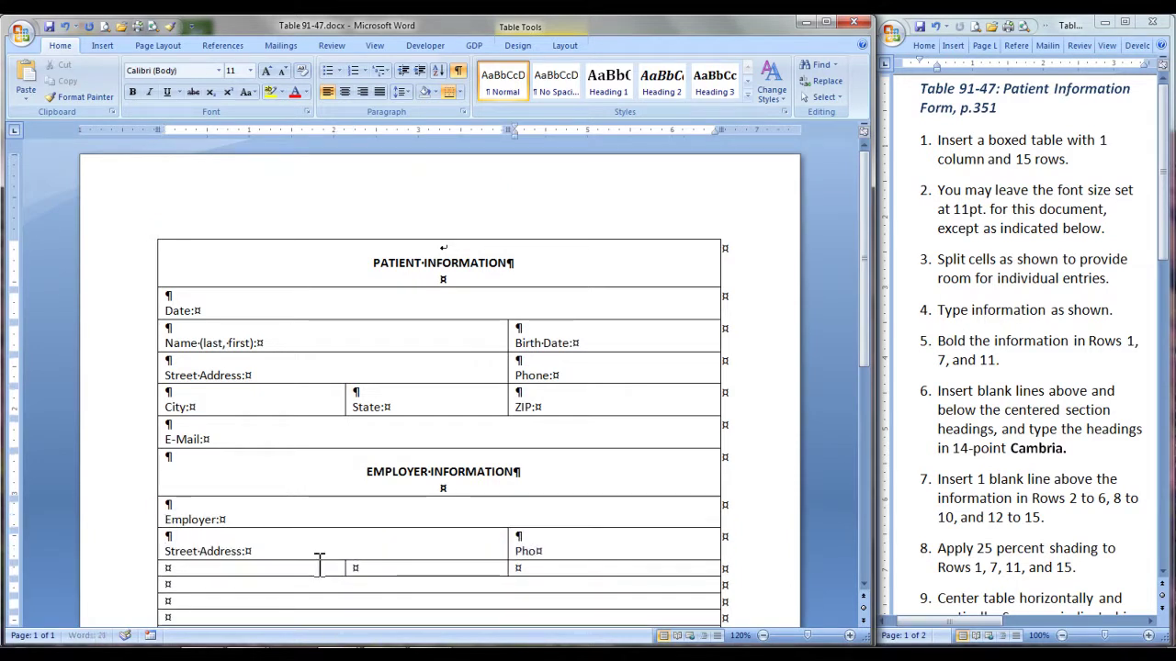
{"action": "type", "text": "ne:"}
- Label the three cells of row 10 City:, State: and ZIP:, each below a blank line
{"action": "key", "text": "Tab"}
{"action": "key", "text": "Return"}
{"action": "type", "text": "City:"}
{"action": "key", "text": "Tab"}
{"action": "key", "text": "Return"}
{"action": "type", "text": "St"}
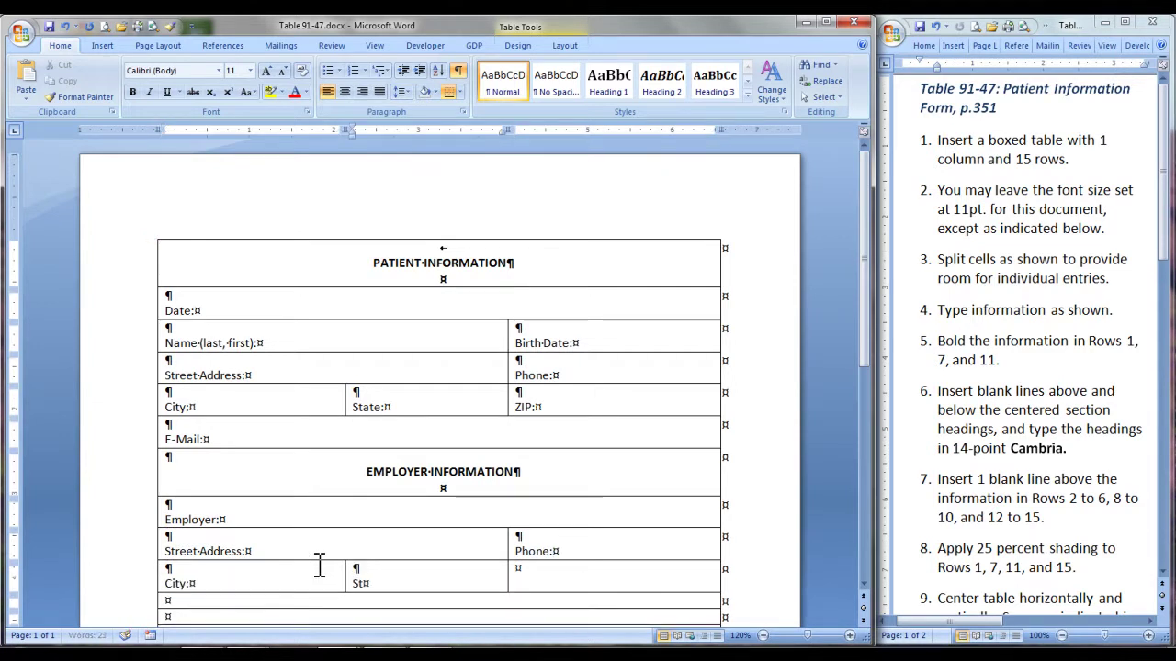
{"action": "key", "text": "Return"}
{"action": "type", "text": "ZIP:"}
{"action": "key", "text": "Tab"}
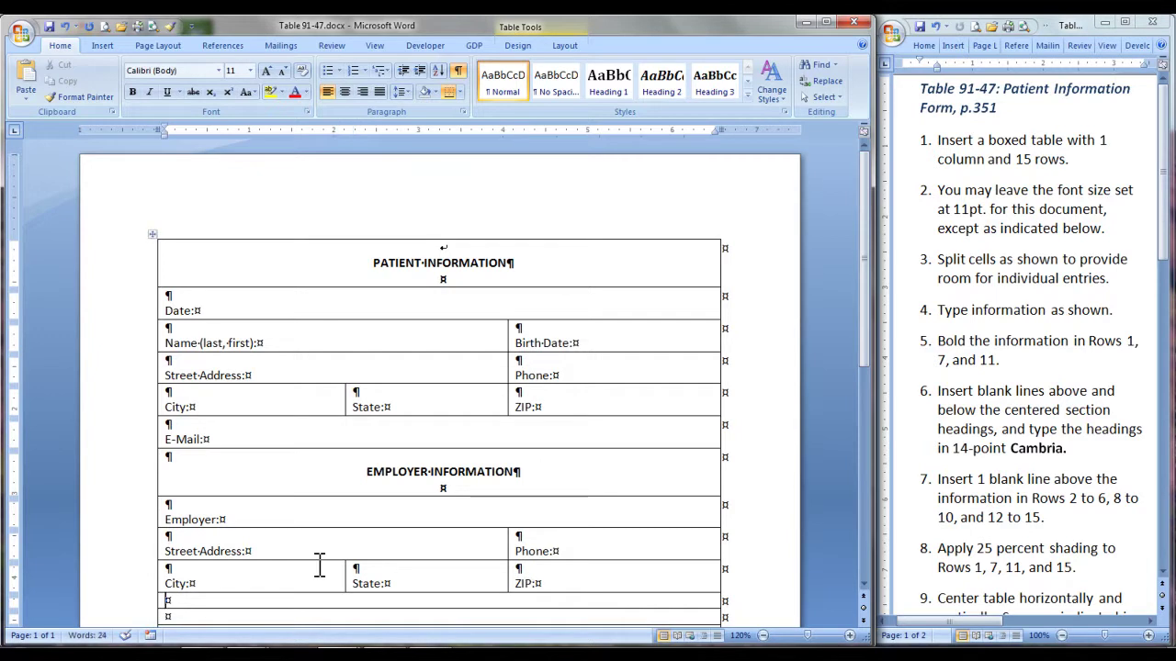
- Enter the bold, centered heading "INSURANCE INFORMATION" in row 11, with a blank line above and below it
{"action": "key", "text": "Return"}
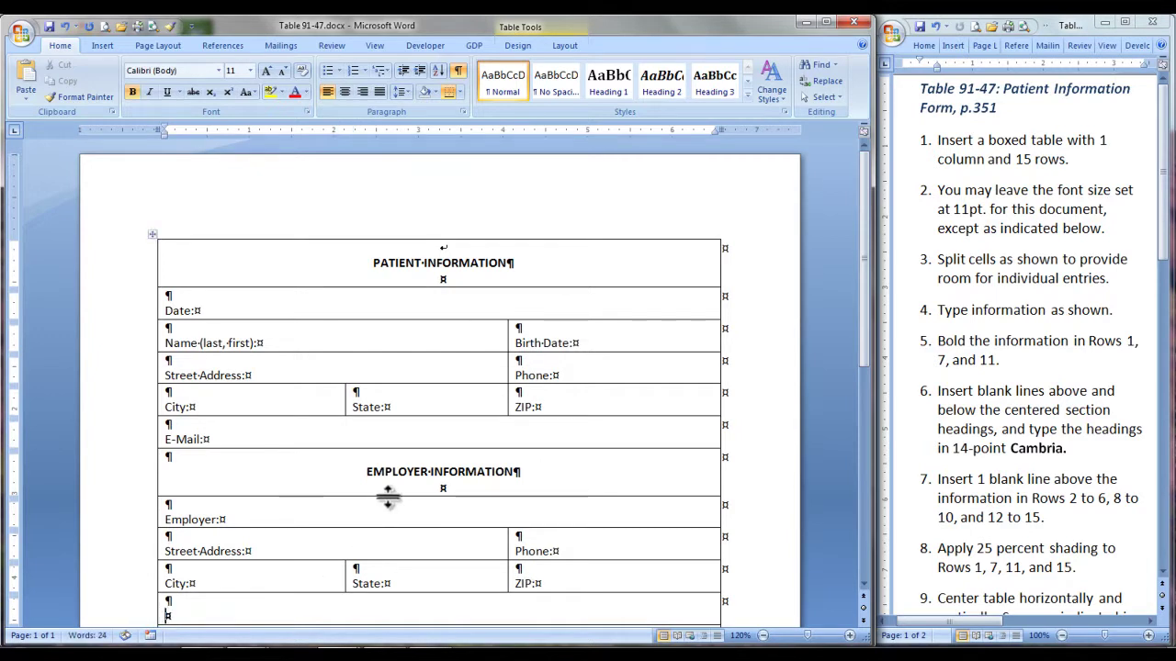
{"action": "key", "text": "ctrl+e"}
{"action": "type", "text": "INSURANCE INFORMATION"}
{"action": "key", "text": "Return"}
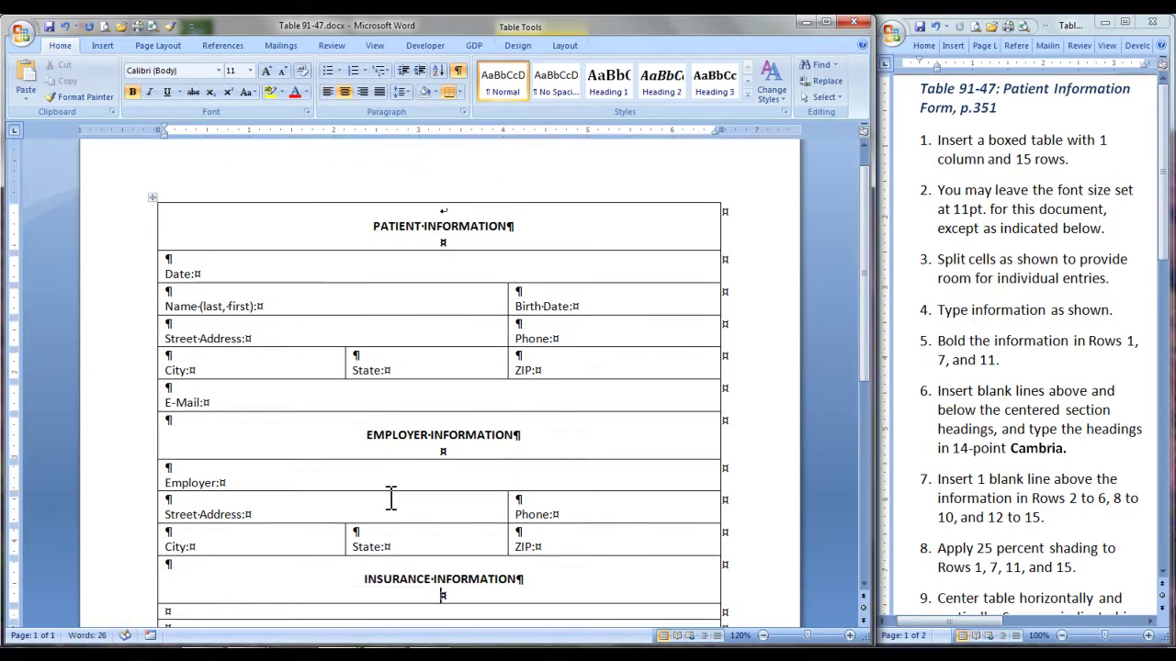
- Label row 12 Name of Company: and row 13 Address:, each below a blank line
{"action": "key", "text": "Down"}
{"action": "key", "text": "Return"}
{"action": "type", "text": "Name of Company:"}
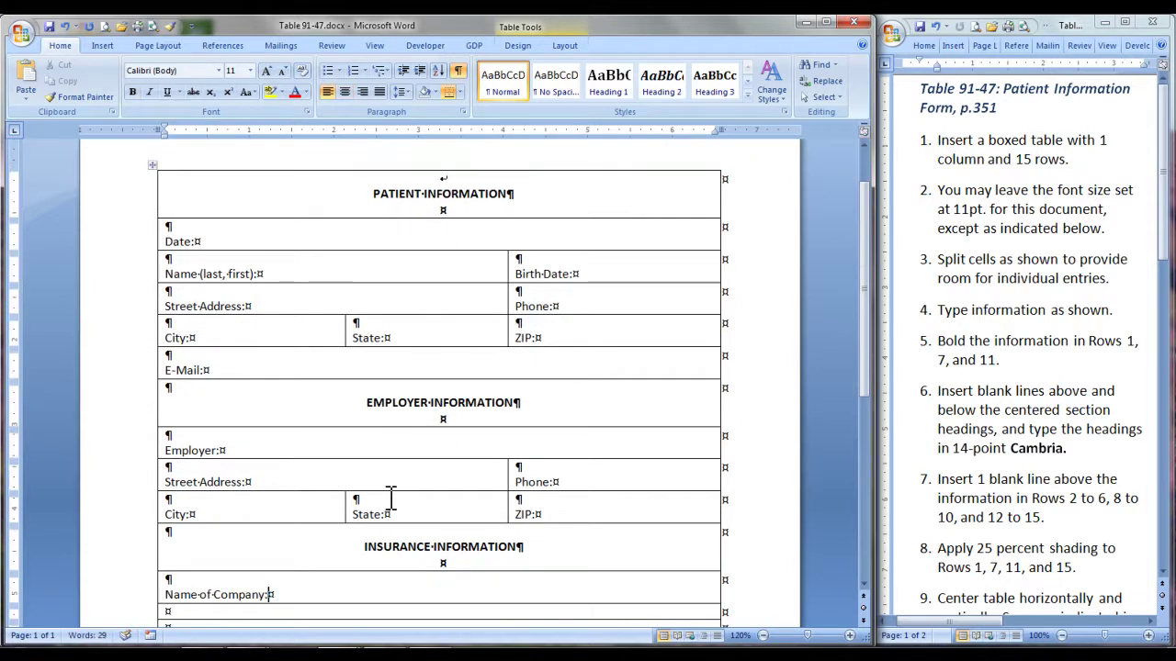
{"action": "key", "text": "Down"}
{"action": "key", "text": "Return"}
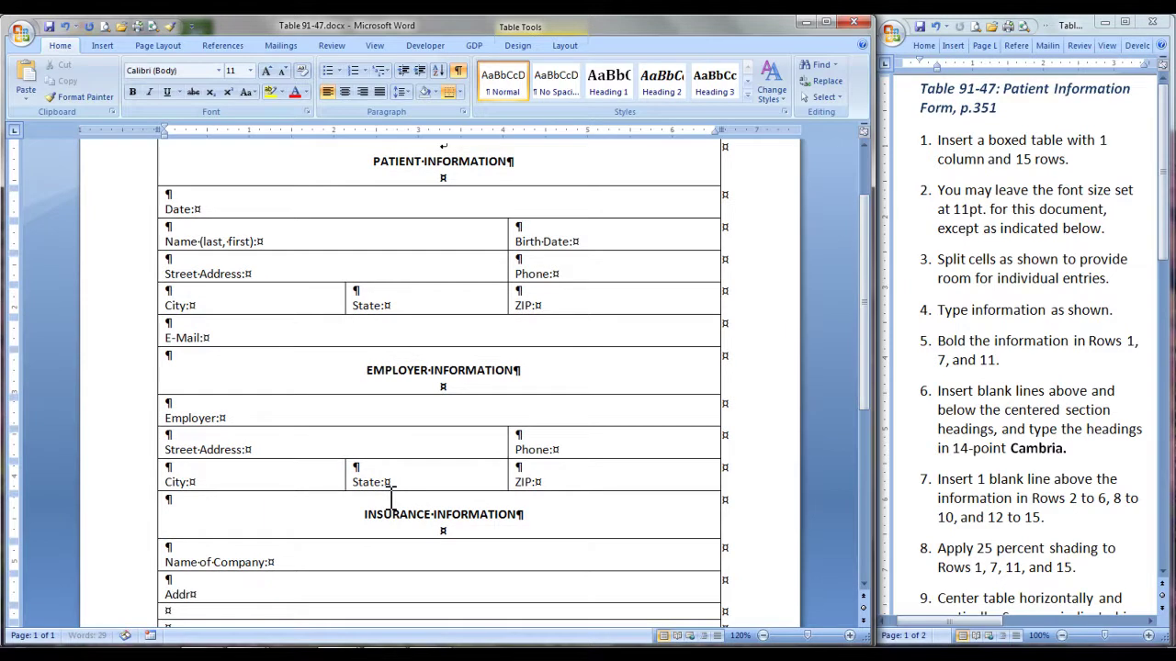
{"action": "type", "text": "Address:"}
- Split row 14, below the Address: row, into 2 equal columns
{"action": "key", "text": "Down"}
{"action": "key", "text": "Return"}
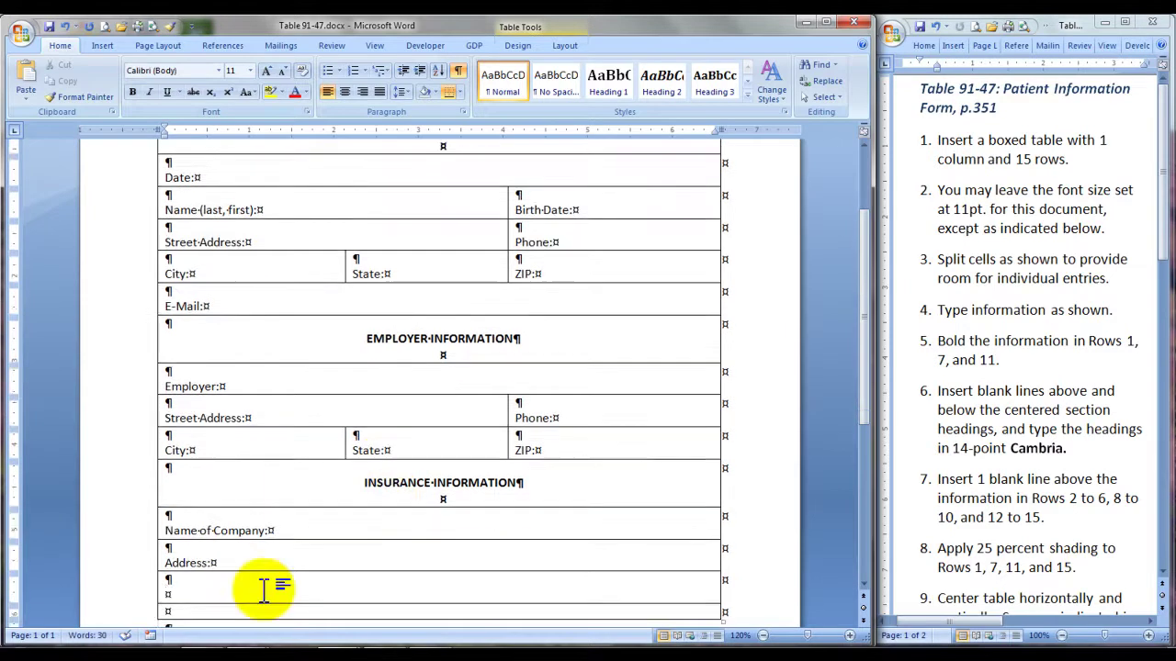
{"action": "right_click", "coordinate": [264, 588]}
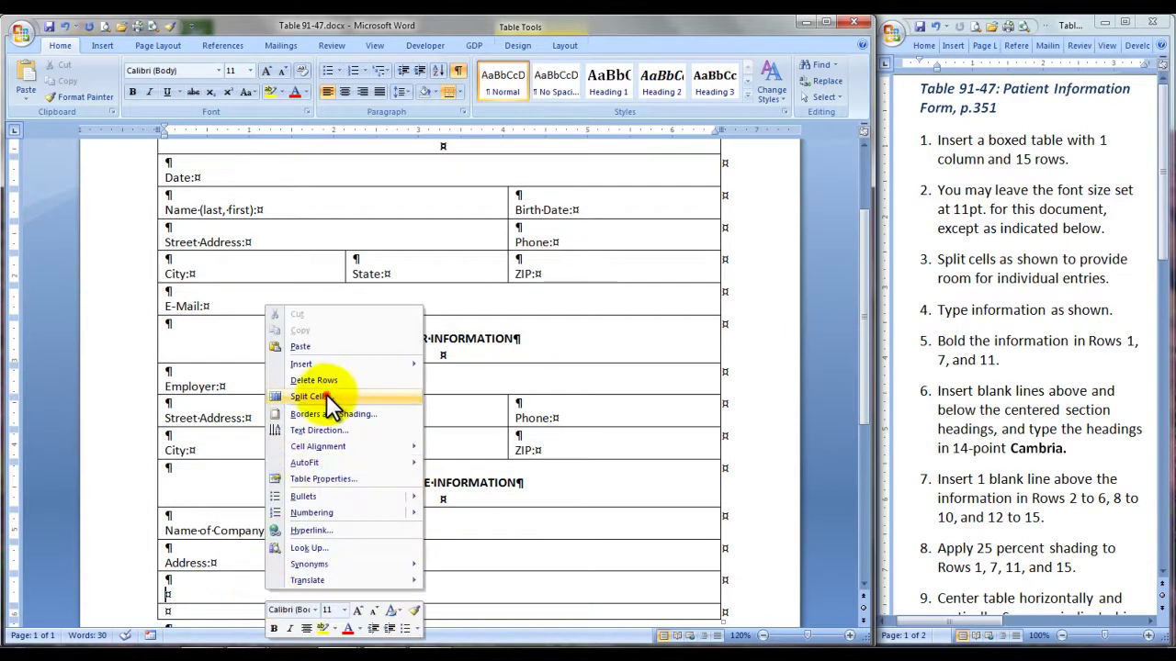
{"action": "left_click", "coordinate": [324, 397]}
{"action": "left_click", "coordinate": [397, 360]}
{"action": "mouse_move", "coordinate": [440, 579]}
{"action": "left_mouse_down"}
{"action": "mouse_move", "coordinate": [490, 570]}
{"action": "mouse_move", "coordinate": [441, 579]}
{"action": "left_mouse_up"}
{"action": "left_click", "coordinate": [291, 577]}
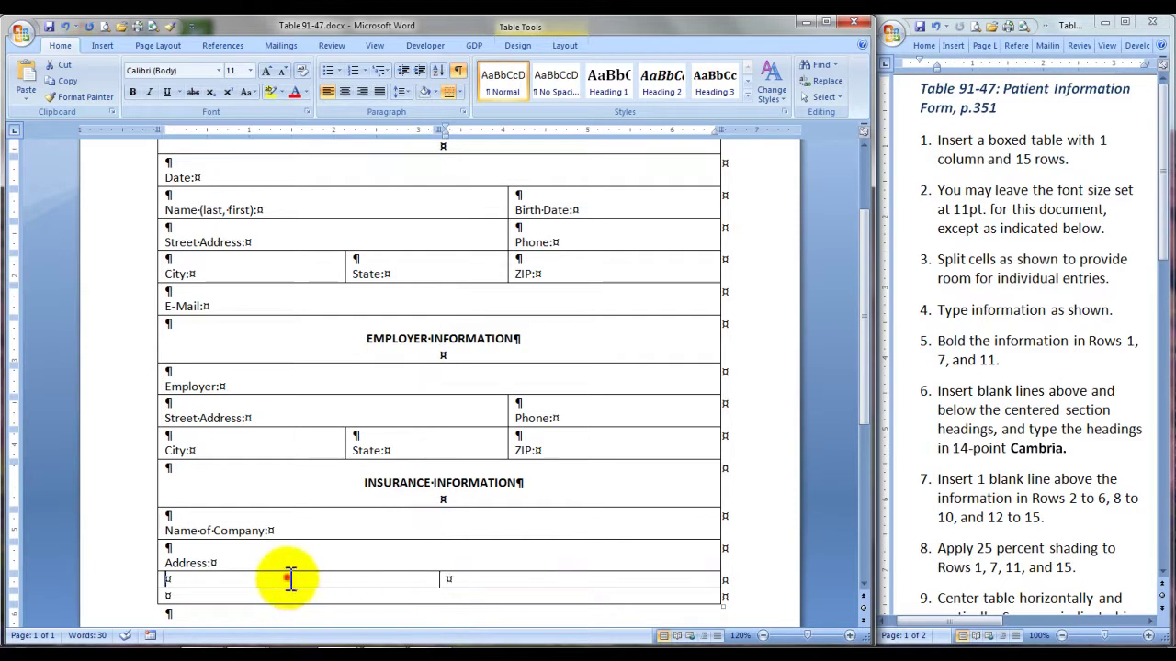
- Label the two cells of row 14 Phone: and Policy Number:, each below a blank line
{"action": "key", "text": "Return"}
{"action": "type", "text": "Phone:"}
{"action": "key", "text": "Tab"}
{"action": "key", "text": "Return"}
{"action": "type", "text": "Policy·Number"}
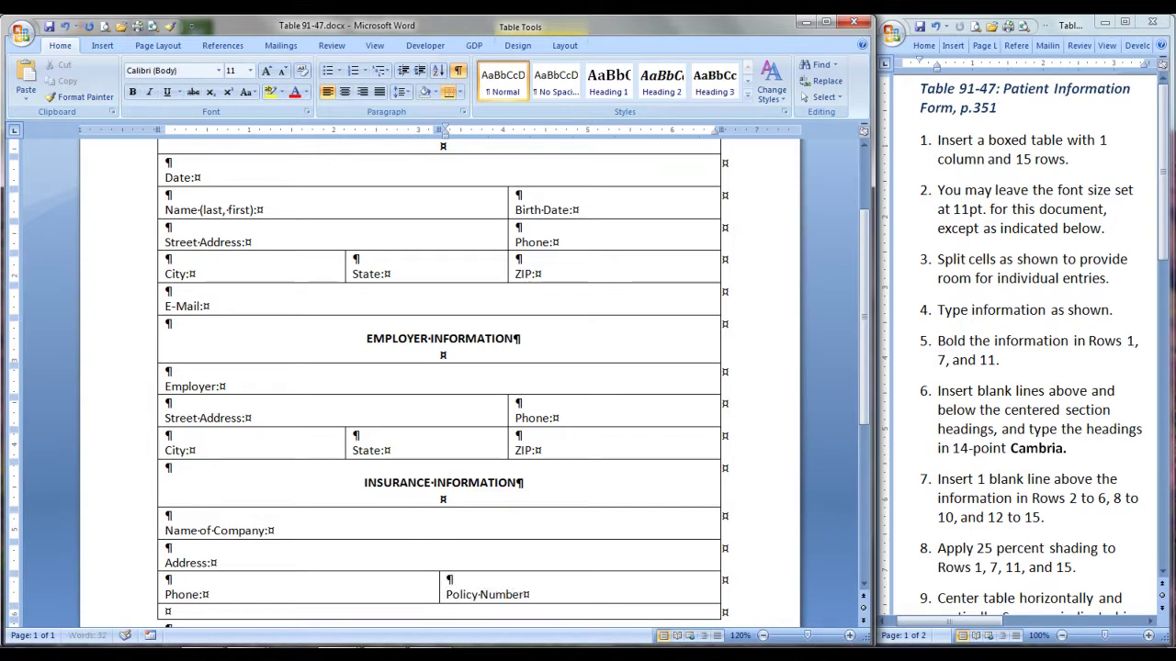
- Split the last row of the table into 2 columns
{"action": "key", "text": "Tab"}
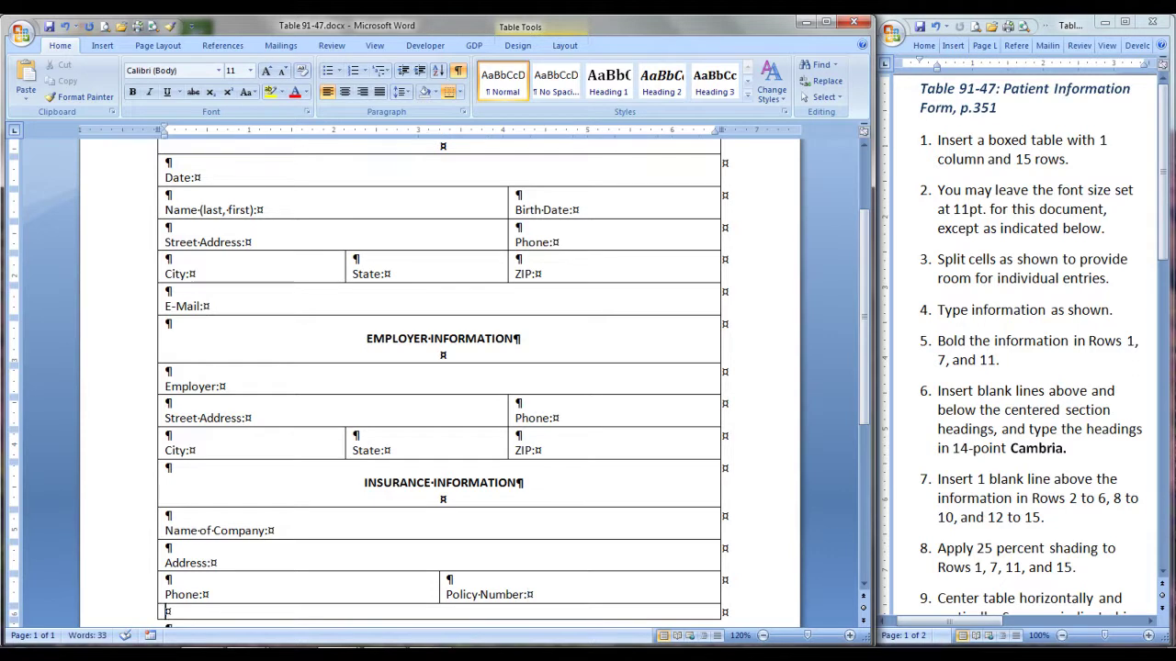
{"action": "right_click", "coordinate": [212, 614]}
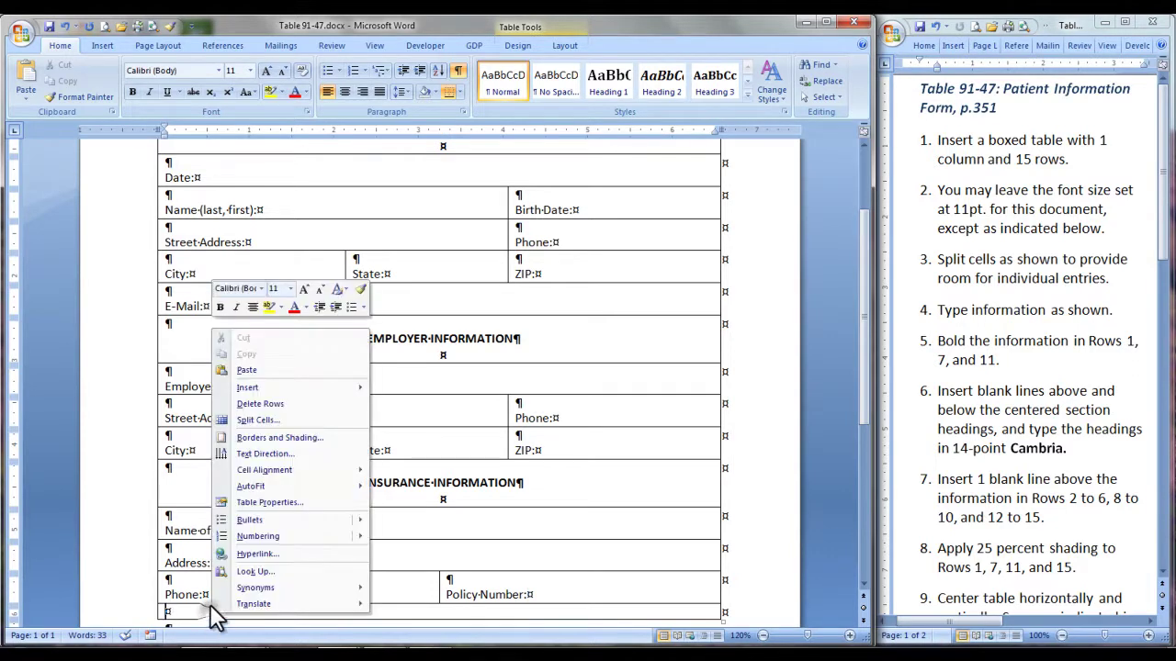
{"action": "left_click", "coordinate": [255, 419]}
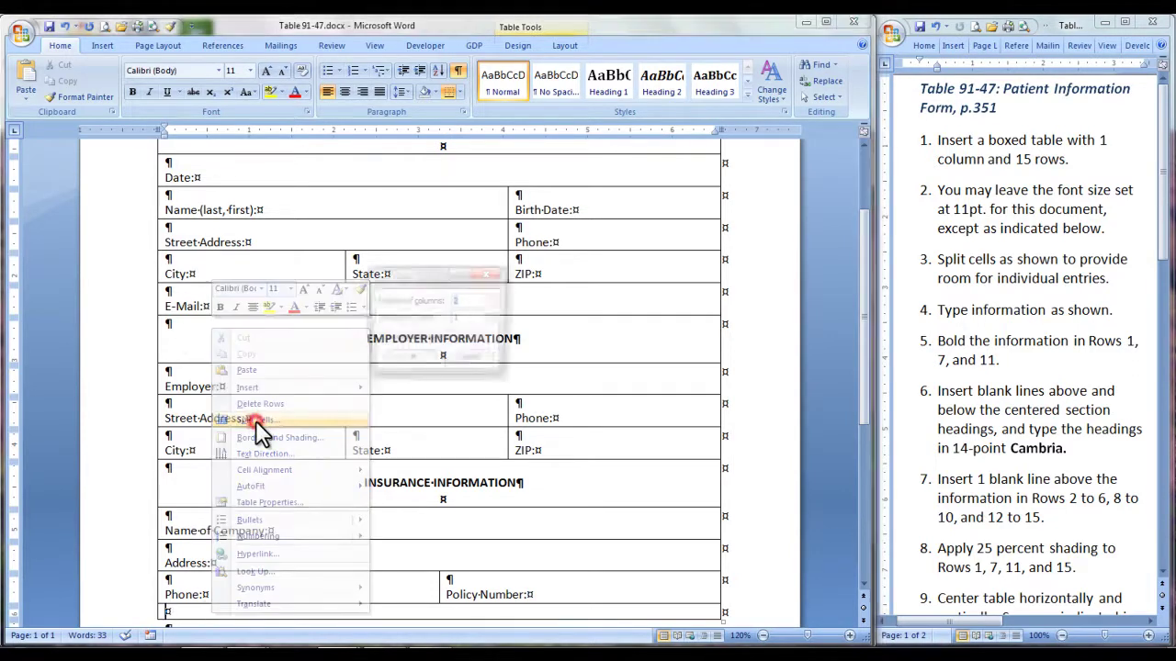
{"action": "left_click", "coordinate": [407, 367]}
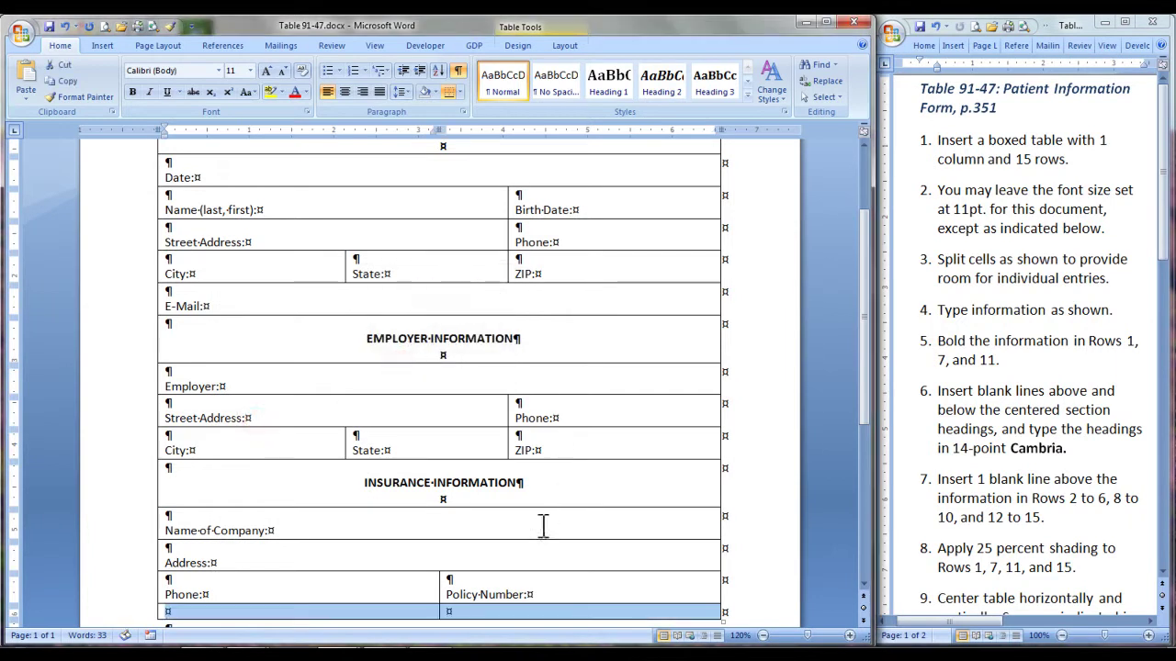
- Label the two cells of the last row Signature: and Date:, each below a blank line
{"action": "scroll", "coordinate": [551, 512], "scroll_direction": "down", "scroll_amount": 2}
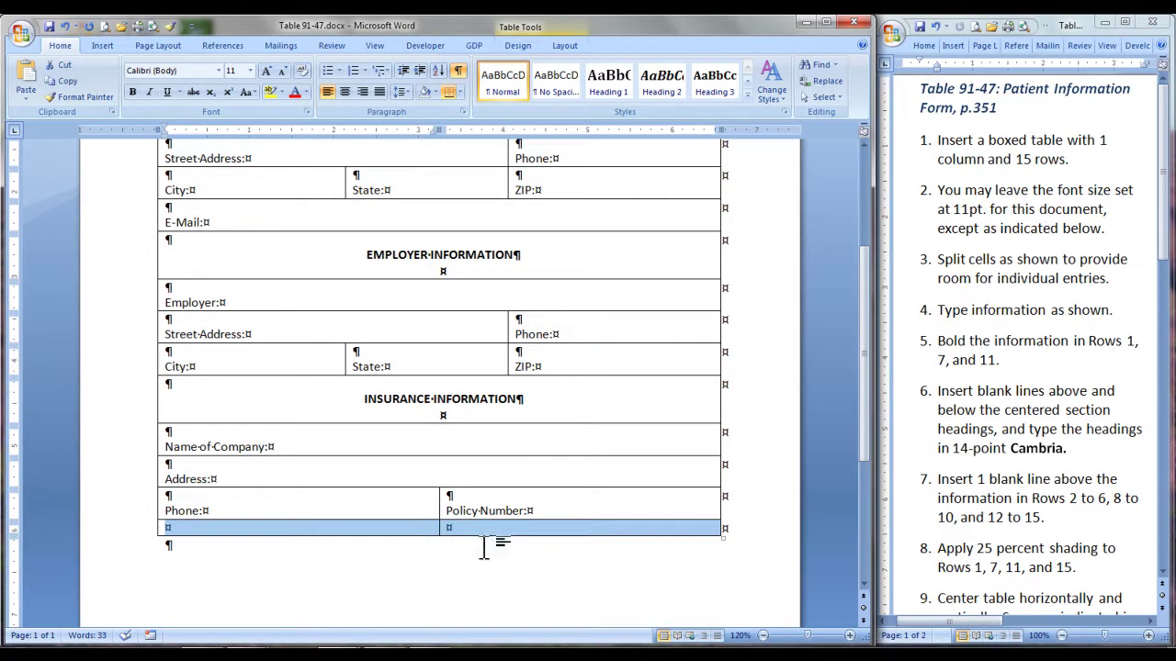
{"action": "left_click", "coordinate": [194, 528]}
{"action": "key", "text": "Return"}
{"action": "type", "text": "Signa"}
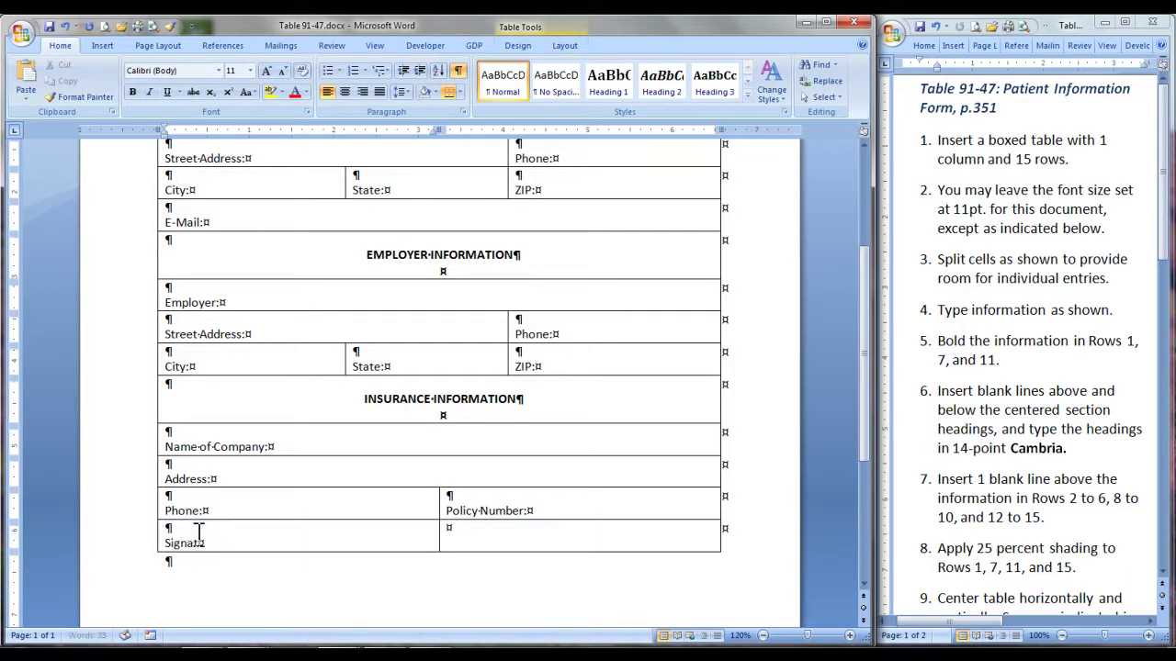
{"action": "type", "text": "ture:"}
{"action": "key", "text": "Tab"}
{"action": "key", "text": "Return"}
{"action": "type", "text": "Date:"}
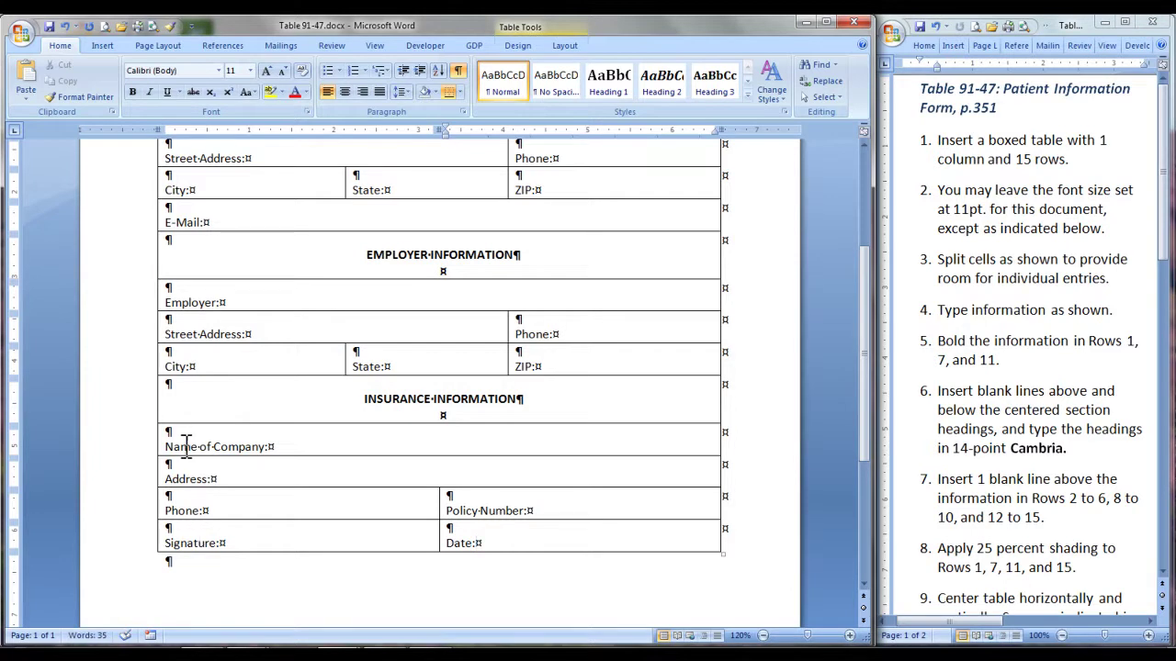
- Bold the three section heading rows, 1, 7 and 11, together
{"action": "scroll", "coordinate": [185, 447], "scroll_direction": "up", "scroll_amount": 3}
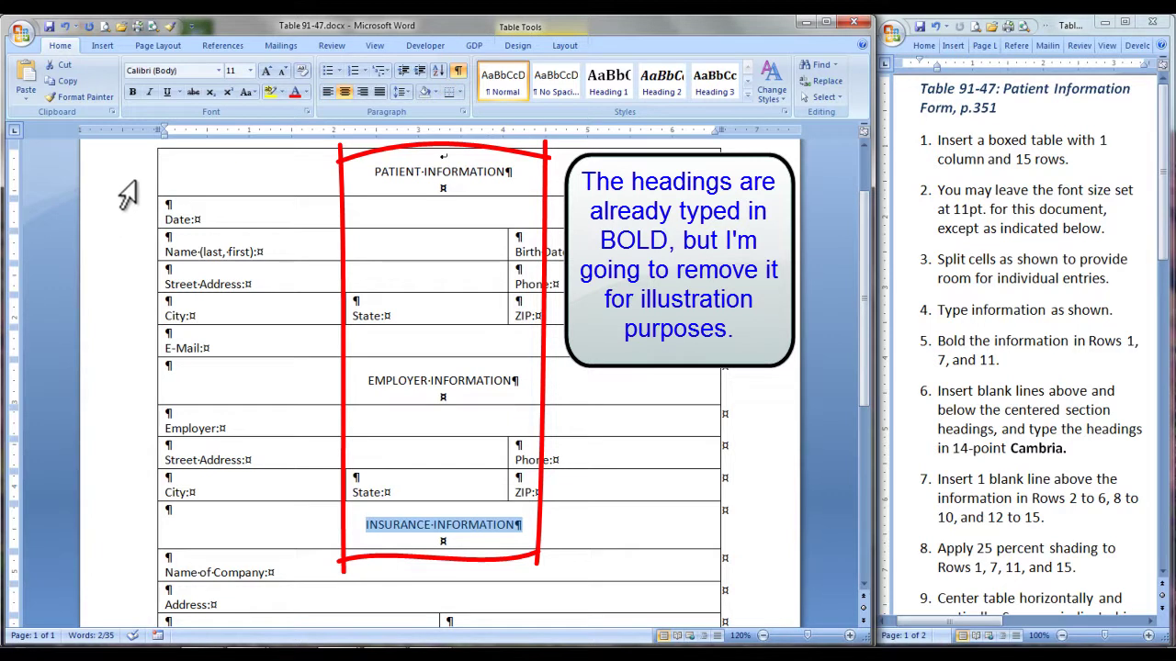
{"action": "left_click", "coordinate": [128, 184]}
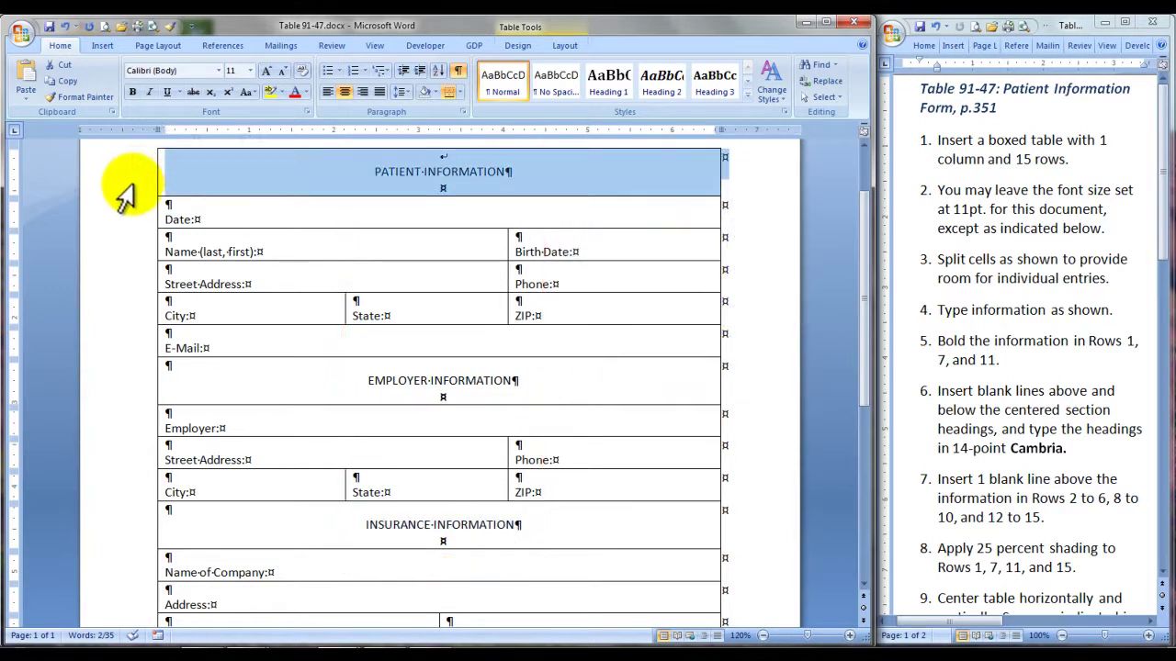
{"action": "left_click", "coordinate": [119, 391], "text": "ctrl"}
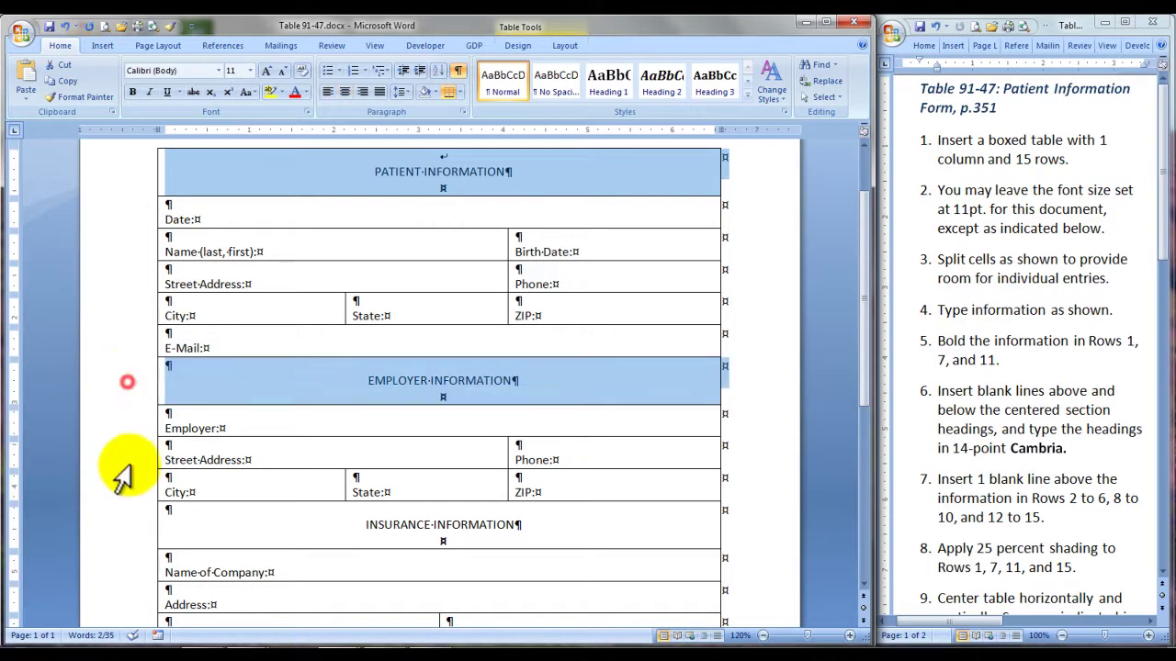
{"action": "left_click", "coordinate": [125, 538], "text": "ctrl"}
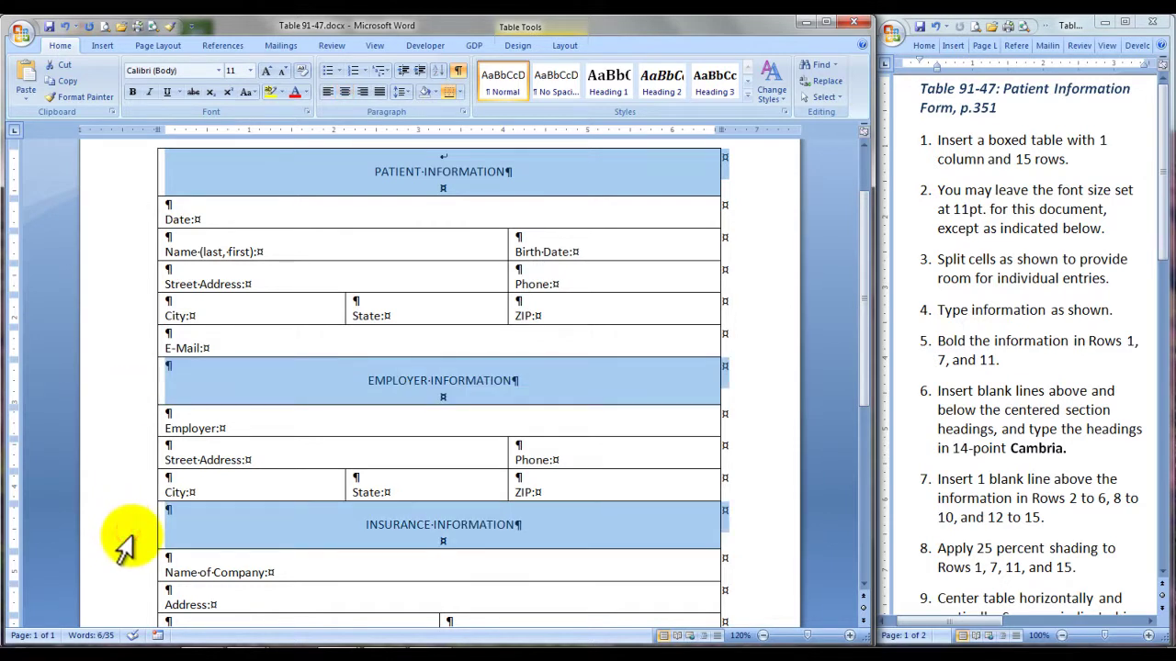
{"action": "left_click", "coordinate": [132, 92]}
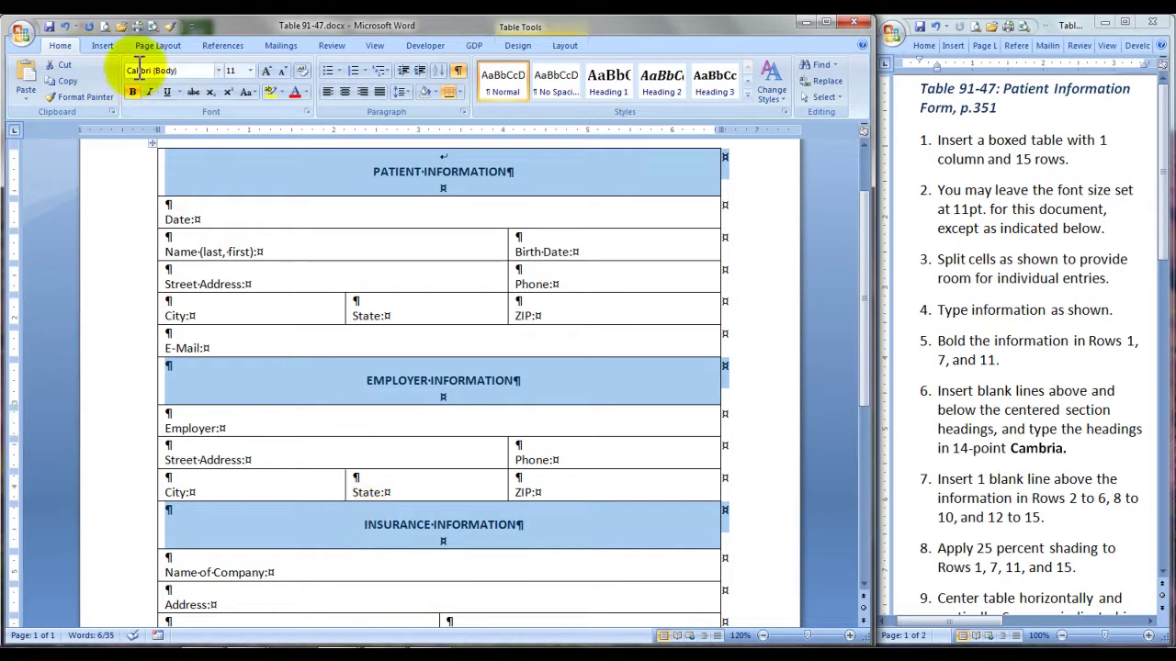
- Set the three section heading rows in 14-point Cambria
{"action": "left_click", "coordinate": [219, 72]}
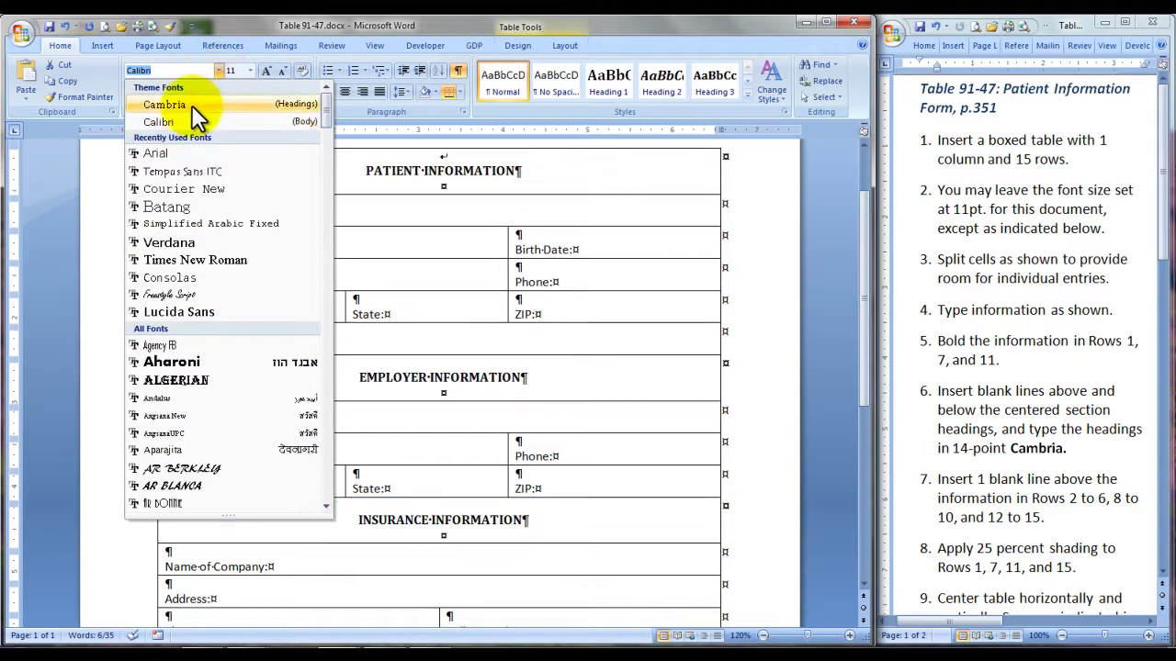
{"action": "left_click", "coordinate": [191, 105]}
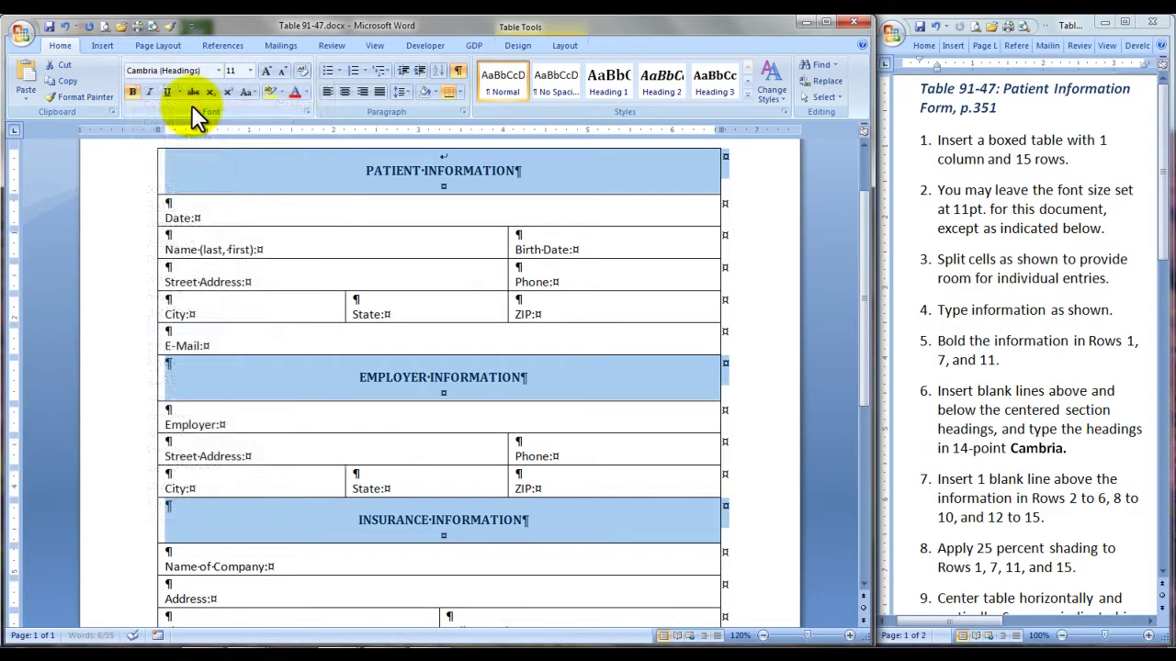
{"action": "left_click", "coordinate": [250, 71]}
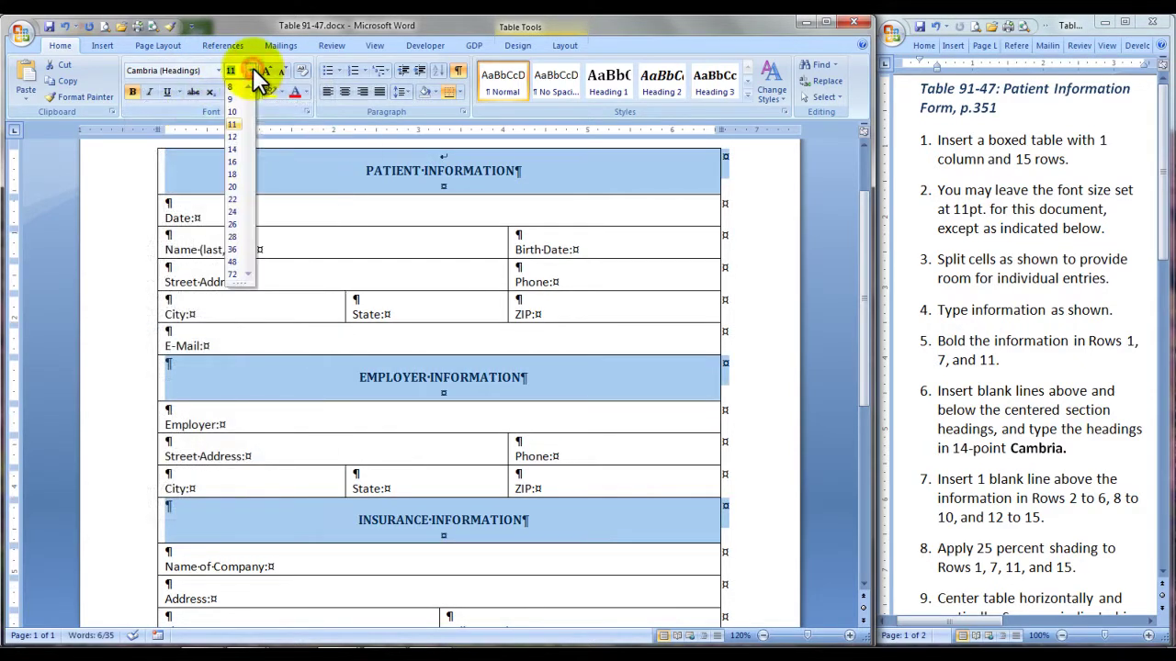
{"action": "left_click", "coordinate": [235, 149]}
{"action": "left_click", "coordinate": [619, 320]}
{"action": "scroll", "coordinate": [624, 322], "scroll_direction": "down", "scroll_amount": 2}
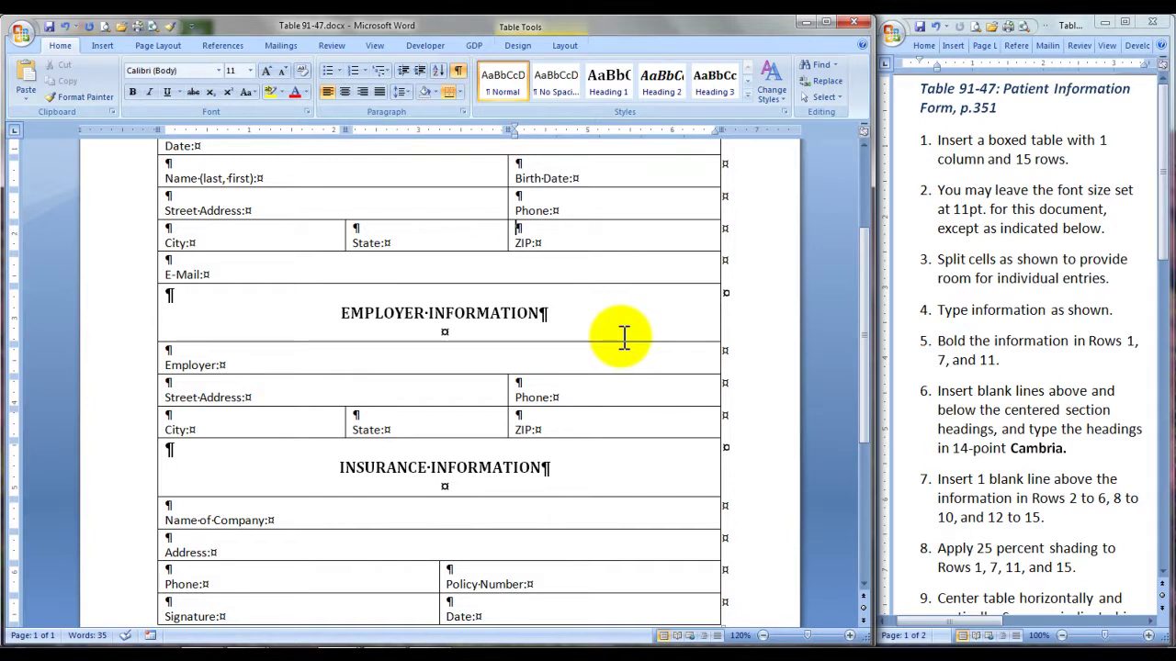
- Shade rows 1, 7, 11 and 15 of the table together with White, Background 1, Darker 25%
{"action": "scroll", "coordinate": [624, 340], "scroll_direction": "up", "scroll_amount": 3}
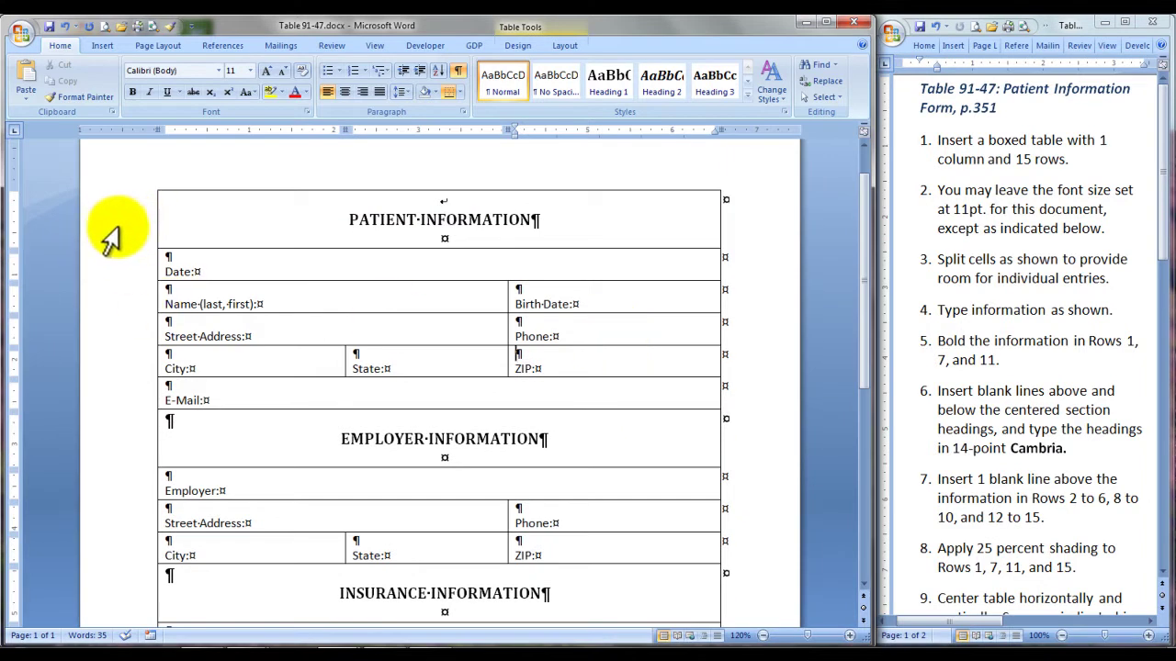
{"action": "left_click", "coordinate": [109, 237]}
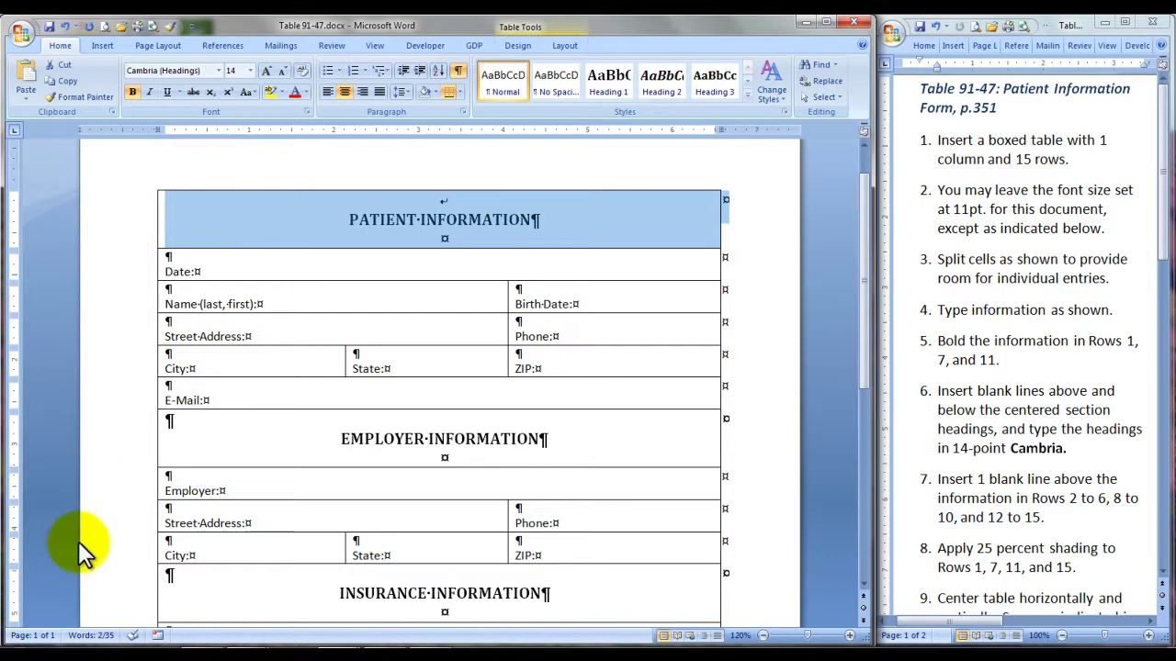
{"action": "left_click", "coordinate": [116, 441], "text": "ctrl"}
{"action": "scroll", "coordinate": [115, 446], "scroll_direction": "down", "scroll_amount": 5}
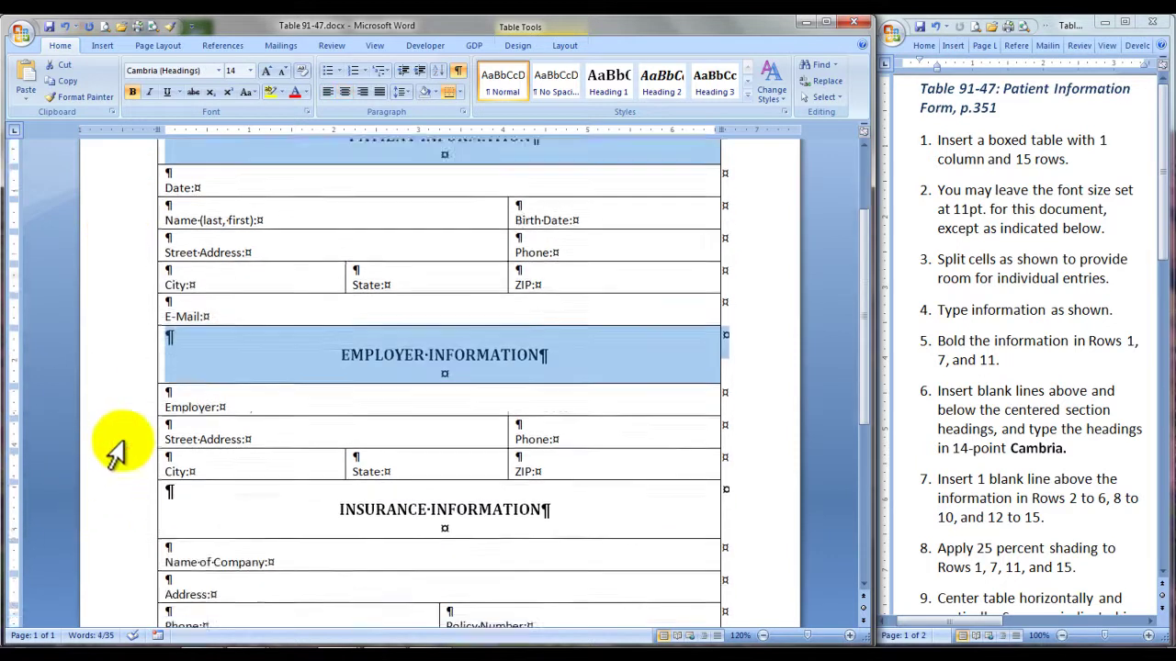
{"action": "left_click", "coordinate": [108, 397], "text": "ctrl"}
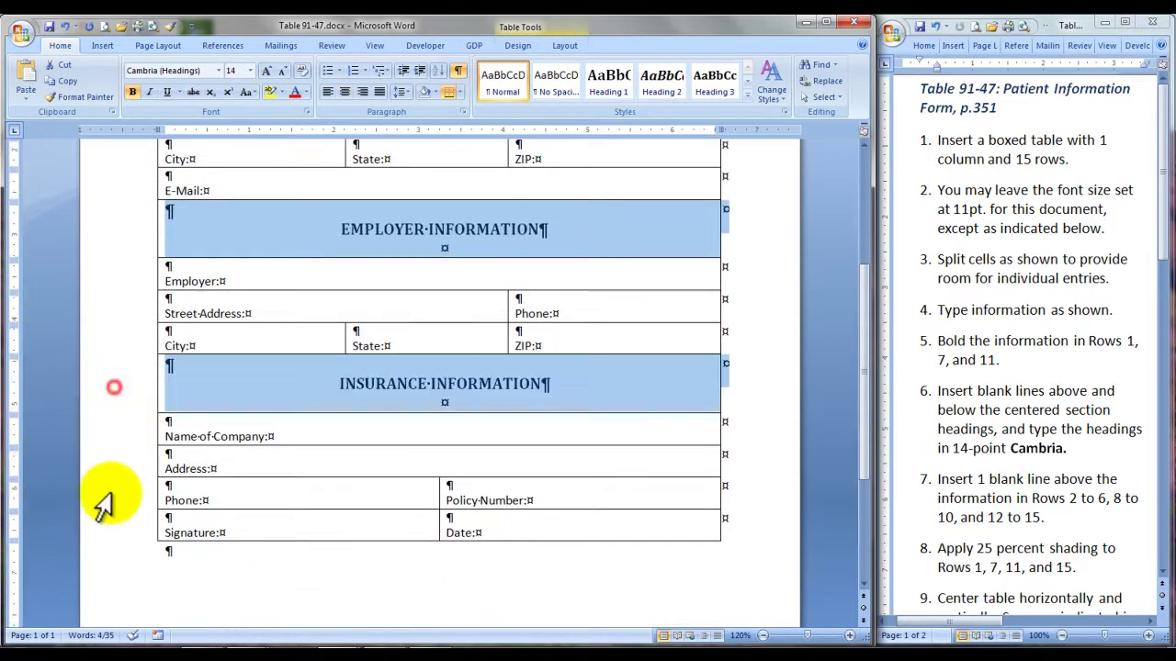
{"action": "left_click", "coordinate": [106, 531], "text": "ctrl"}
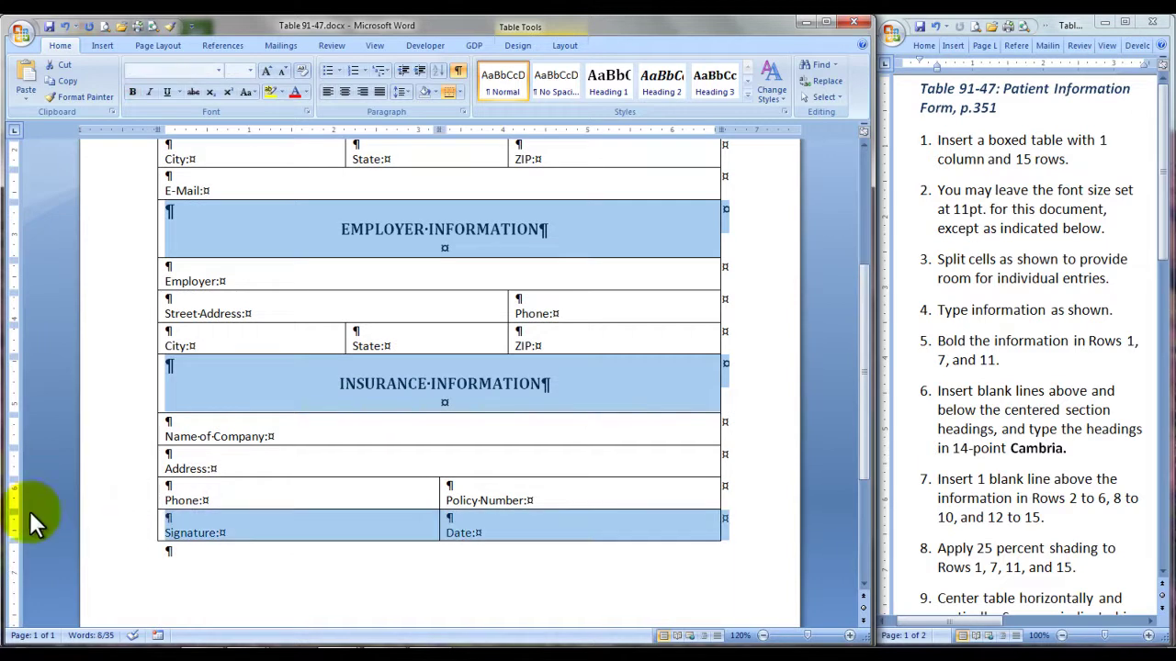
{"action": "left_click", "coordinate": [562, 46]}
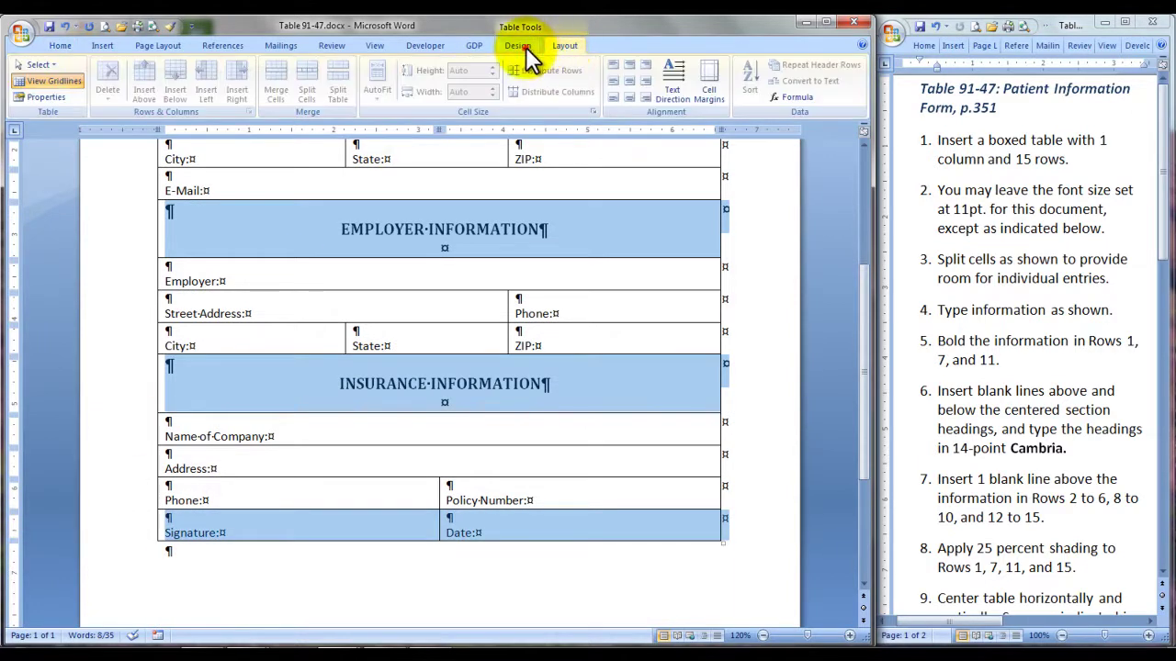
{"action": "left_click", "coordinate": [526, 46]}
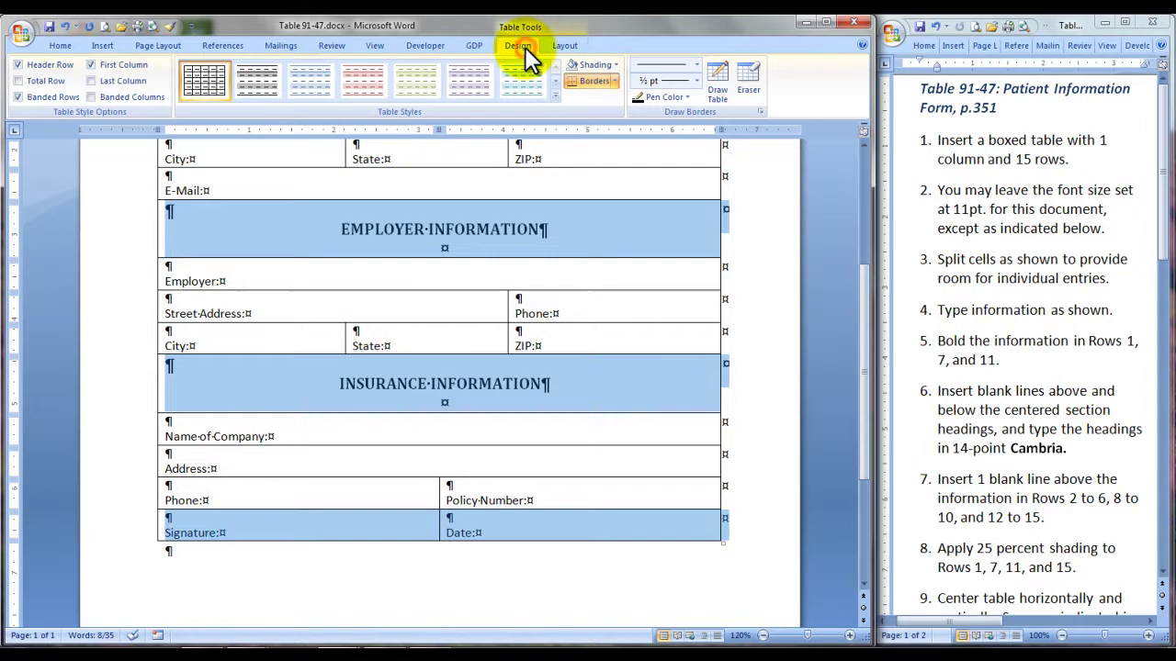
{"action": "left_click", "coordinate": [617, 64]}
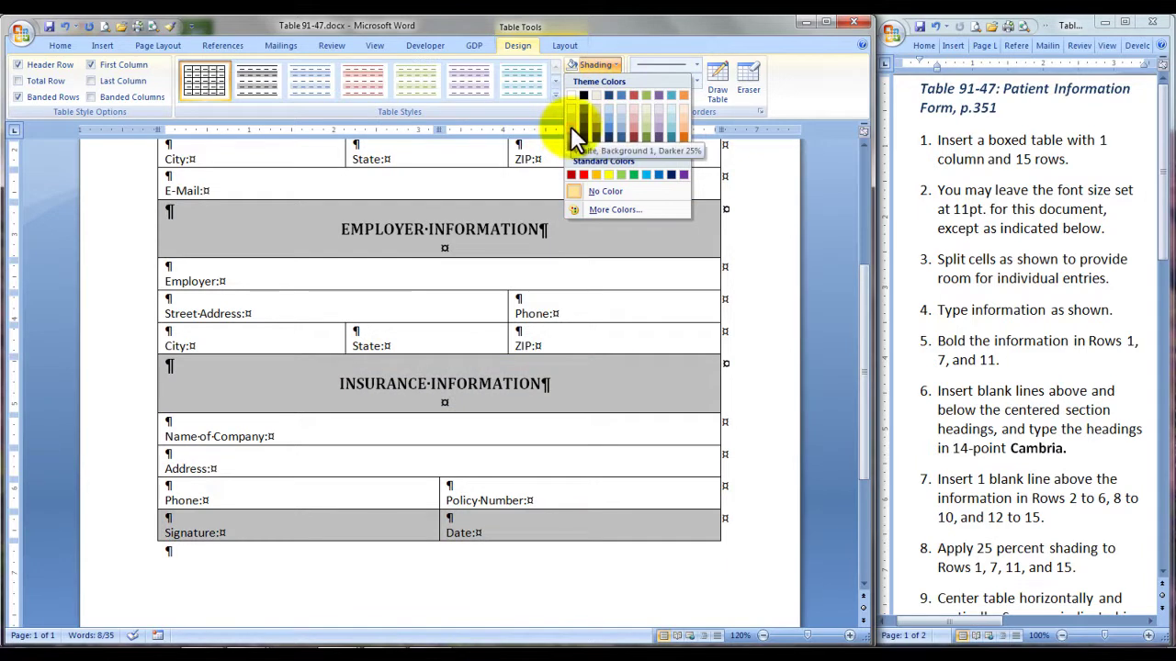
{"action": "key", "text": "Escape"}
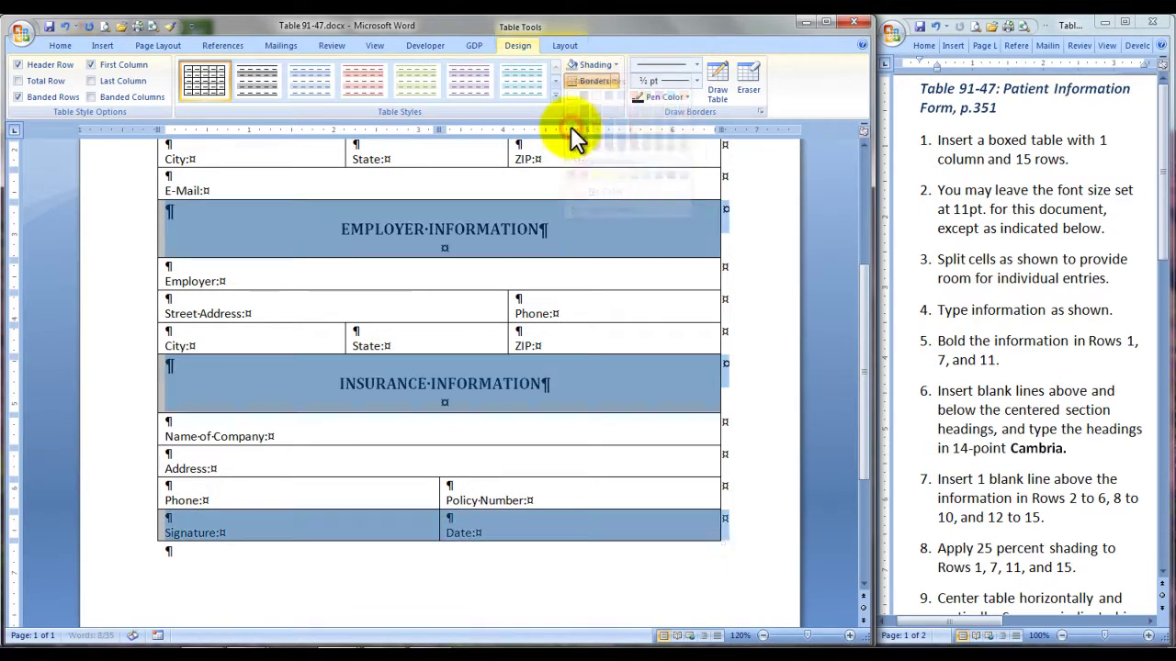
{"action": "left_click", "coordinate": [623, 455]}
- Insert a second blank line above the Date, Name and Birth Date labels in the patient section's first field rows
{"action": "left_click_drag", "start_coordinate": [1163, 241], "coordinate": [1162, 329]}
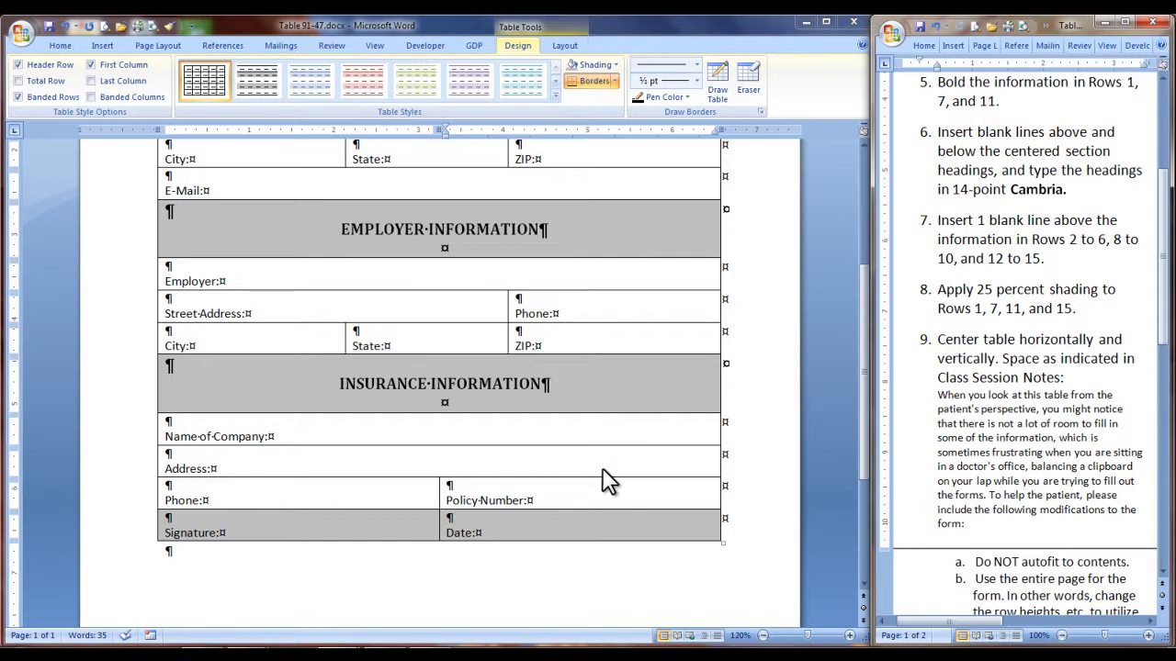
{"action": "scroll", "coordinate": [606, 481], "scroll_direction": "down", "scroll_amount": 4}
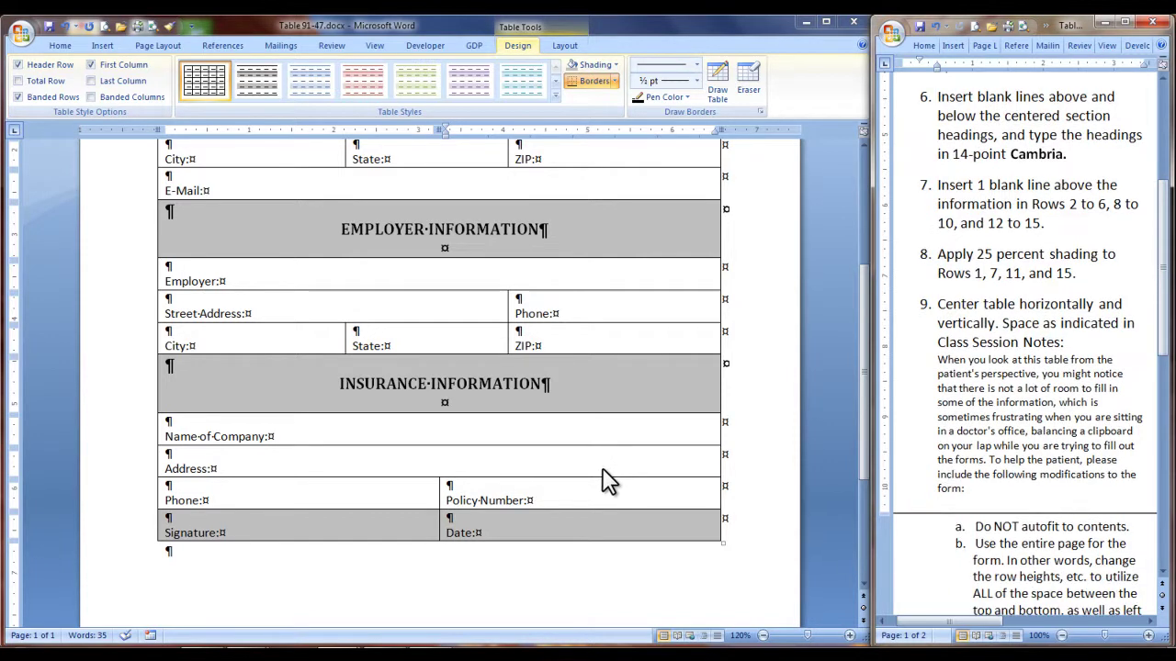
{"action": "left_click_drag", "start_coordinate": [861, 282], "coordinate": [868, 198]}
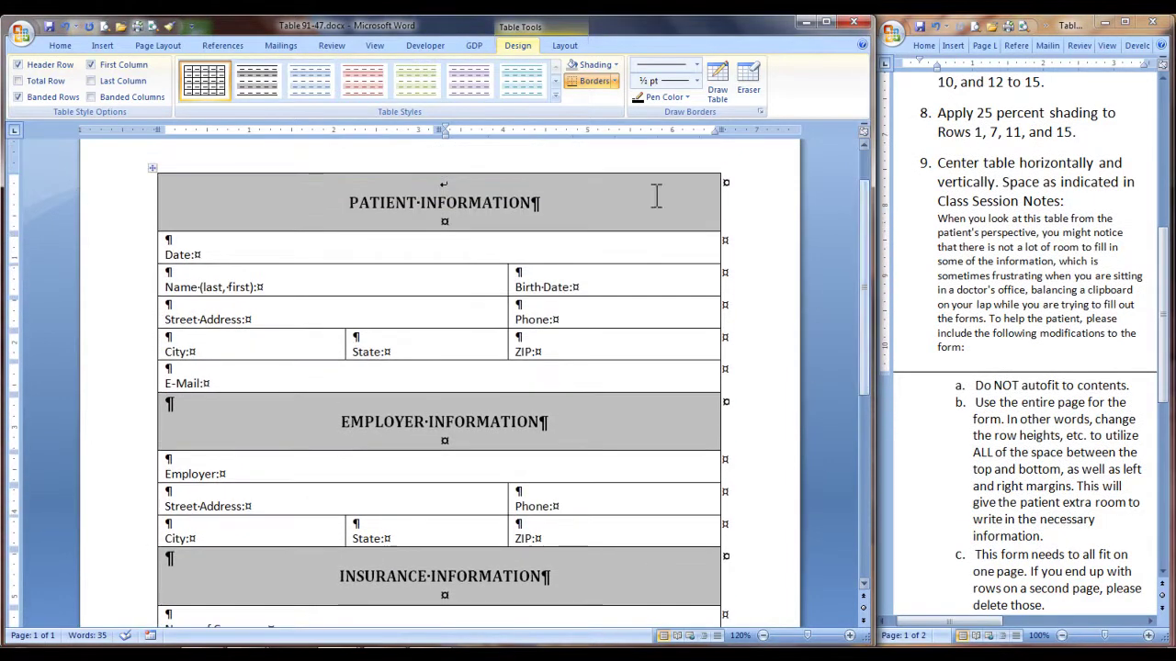
{"action": "left_click", "coordinate": [172, 239]}
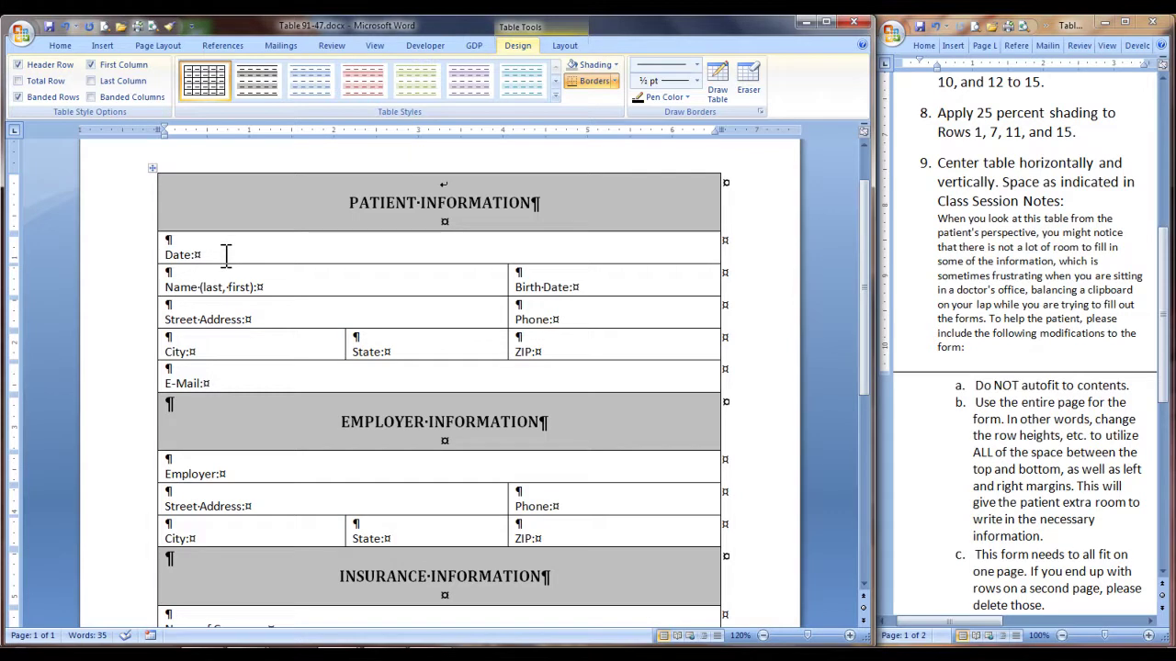
{"action": "key", "text": "Return"}
{"action": "left_click", "coordinate": [167, 287]}
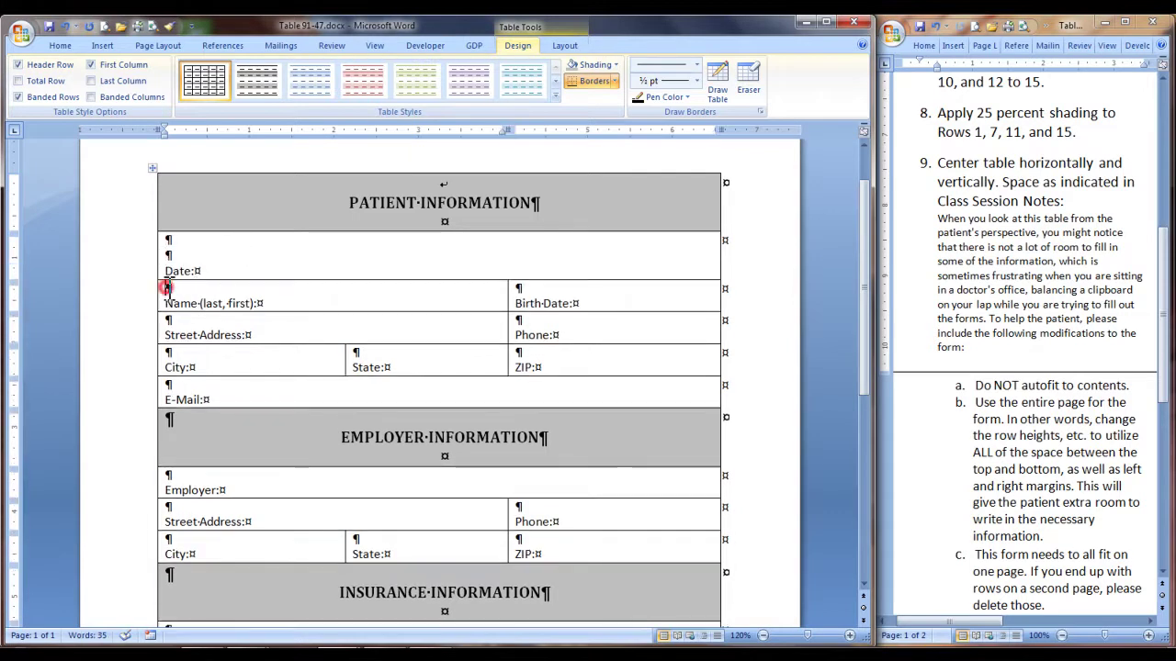
{"action": "key", "text": "Return"}
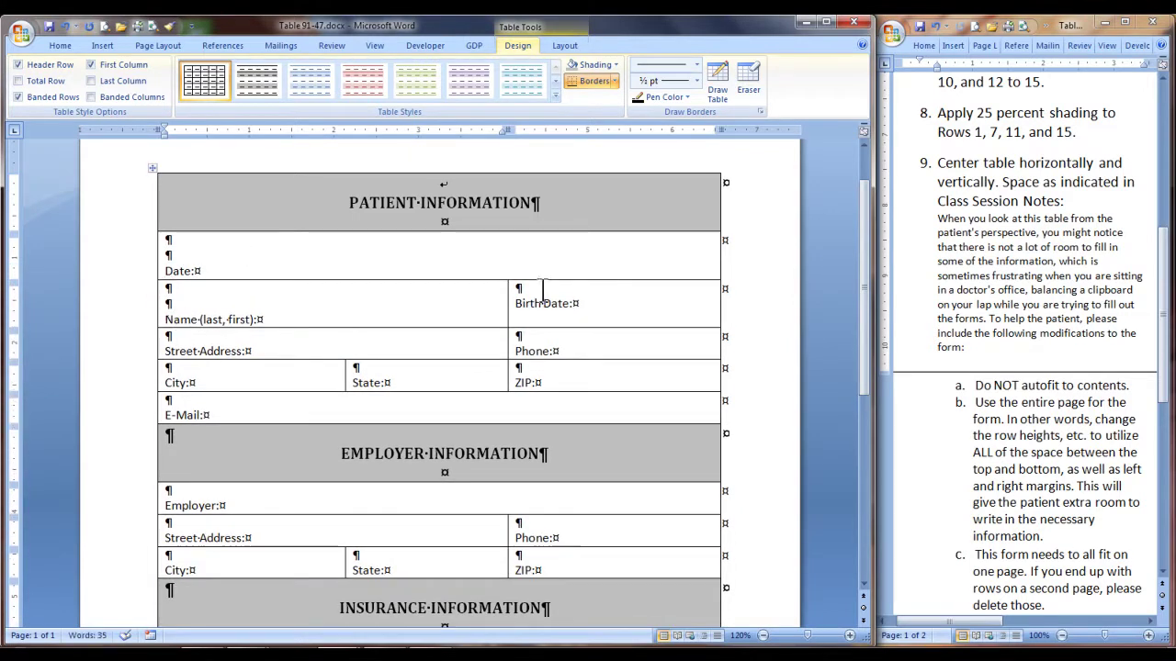
{"action": "left_click", "coordinate": [518, 288]}
{"action": "key", "text": "Return"}
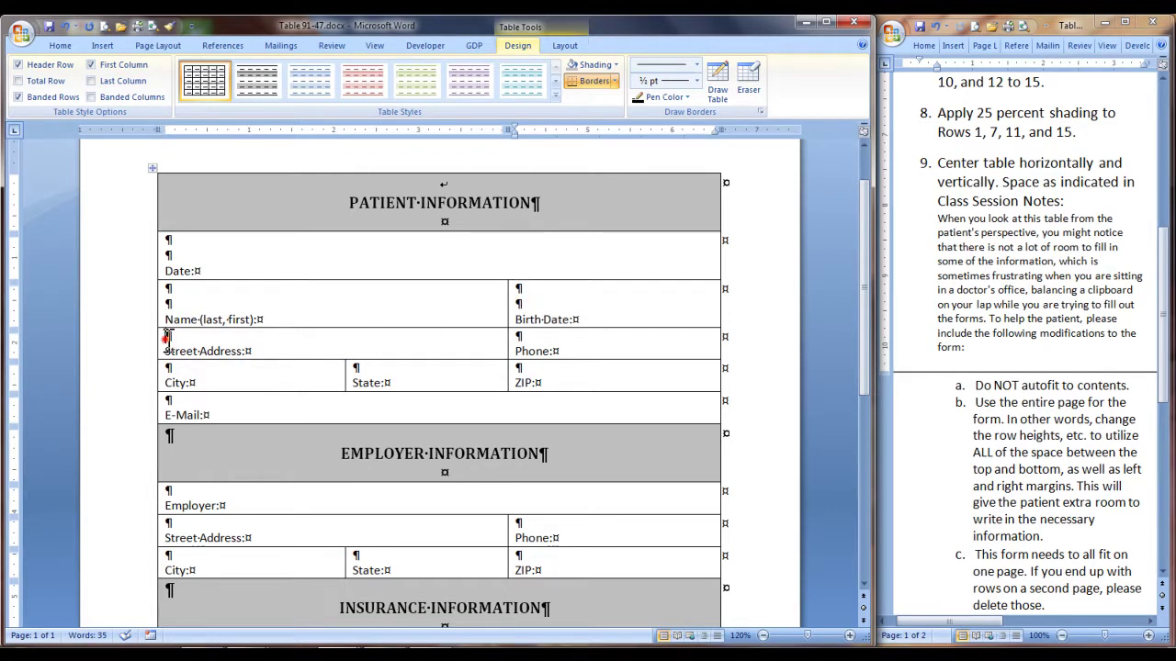
- Insert a second blank line above the labels in the remaining unshaded rows, from Street Address through Policy Number
{"action": "left_click", "coordinate": [167, 335]}
{"action": "key", "text": "Return"}
{"action": "left_click", "coordinate": [524, 333]}
{"action": "scroll", "coordinate": [488, 456], "scroll_direction": "down", "scroll_amount": 6}
{"action": "left_click", "coordinate": [486, 462]}
{"action": "key", "text": "Return"}
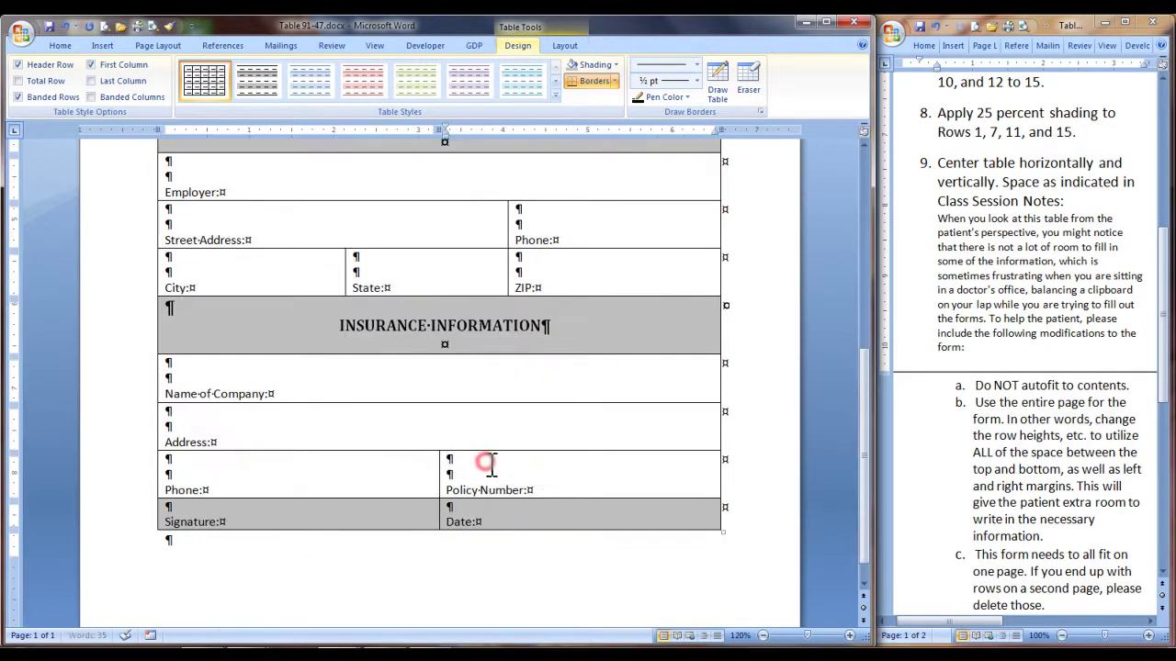
- Insert a second blank line above Signature and Date in the shaded last row
{"action": "scroll", "coordinate": [486, 454], "scroll_direction": "down", "scroll_amount": 1}
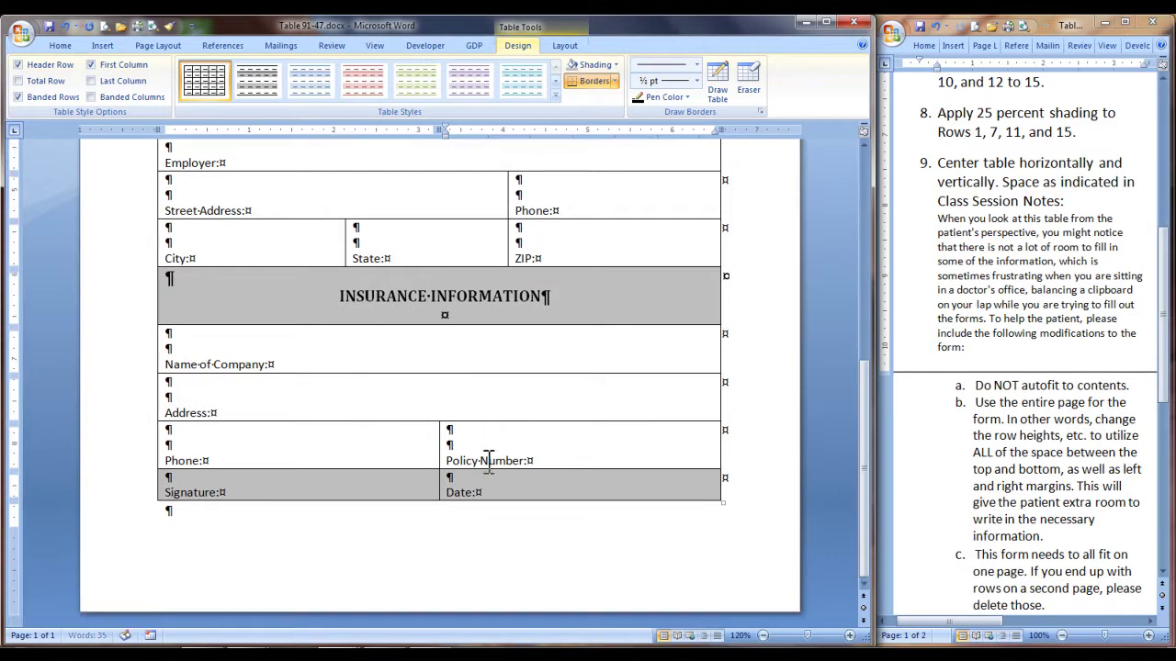
{"action": "left_click", "coordinate": [191, 476]}
{"action": "key", "text": "Return"}
{"action": "left_click", "coordinate": [478, 483]}
{"action": "key", "text": "Return"}
- Reduce the page's bottom margin slightly to pull the empty paragraph after the table back onto page one
{"action": "scroll", "coordinate": [493, 487], "scroll_direction": "down", "scroll_amount": 3}
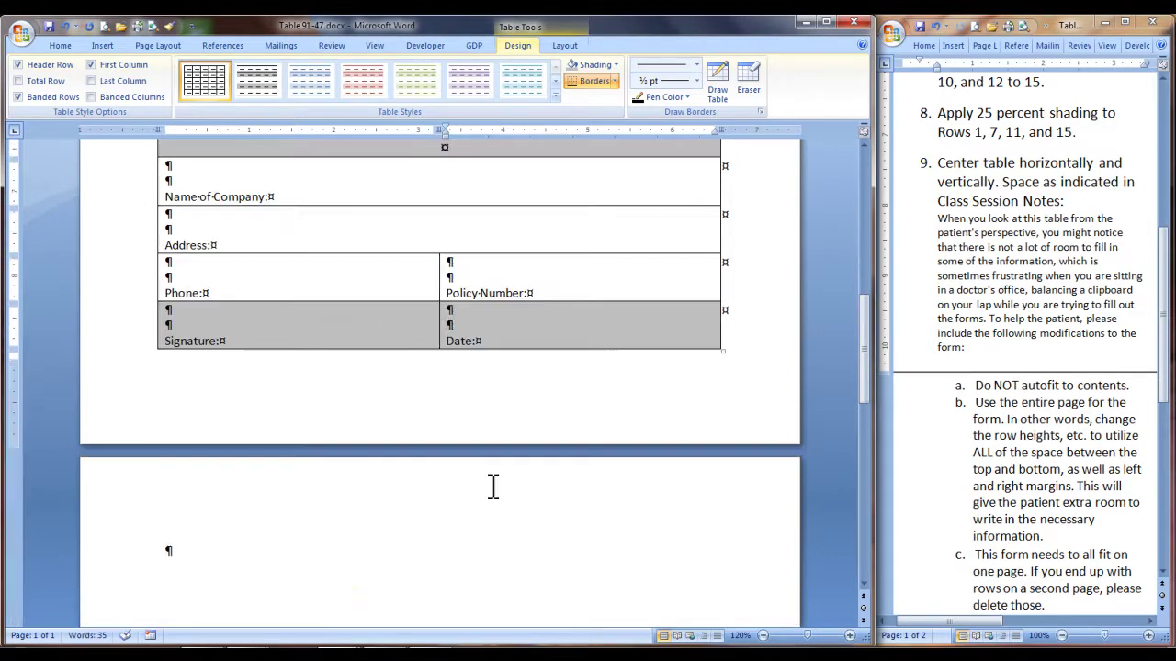
{"action": "left_click", "coordinate": [249, 572]}
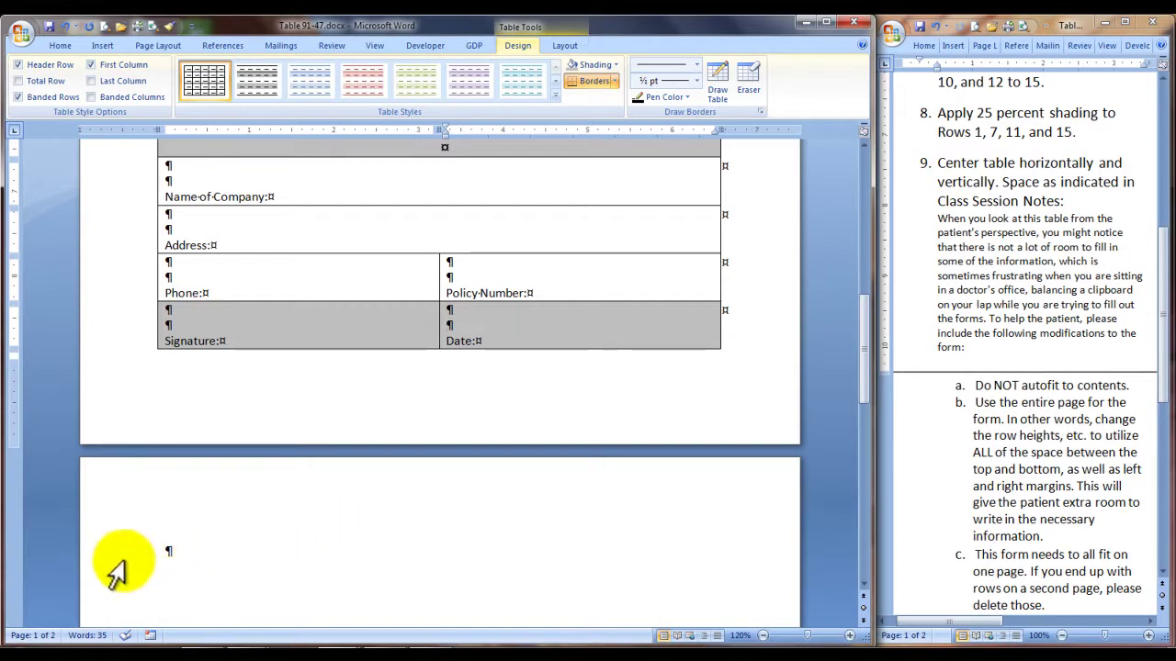
{"action": "left_click", "coordinate": [168, 550]}
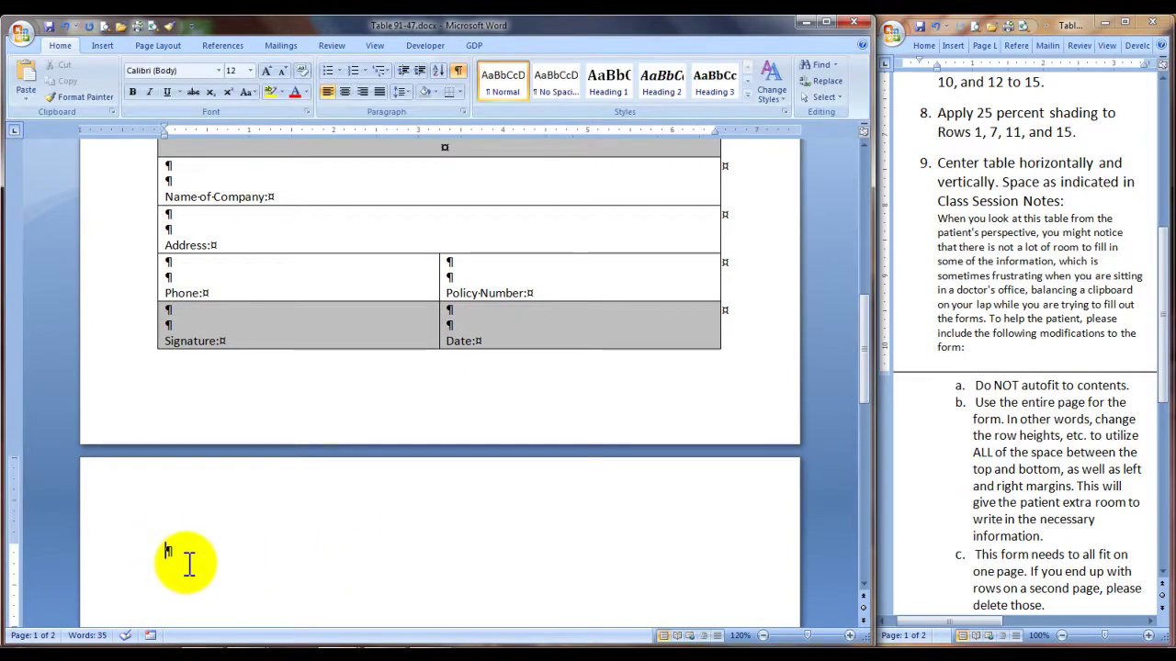
{"action": "left_click", "coordinate": [222, 341]}
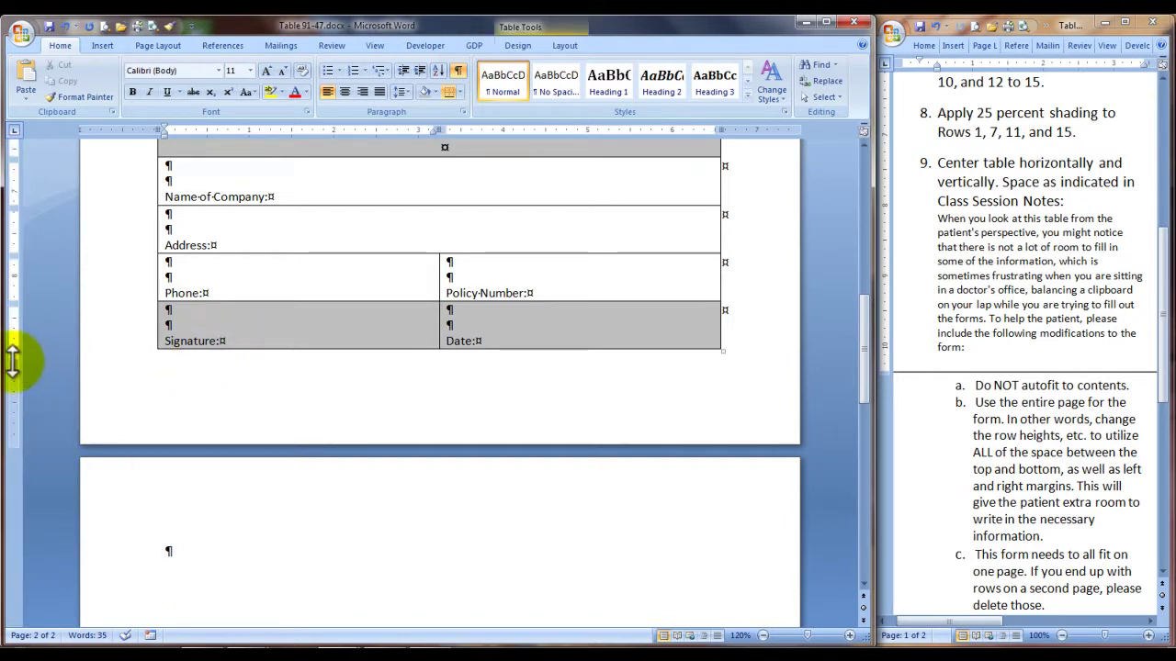
{"action": "left_click_drag", "start_coordinate": [11, 359], "coordinate": [14, 372]}
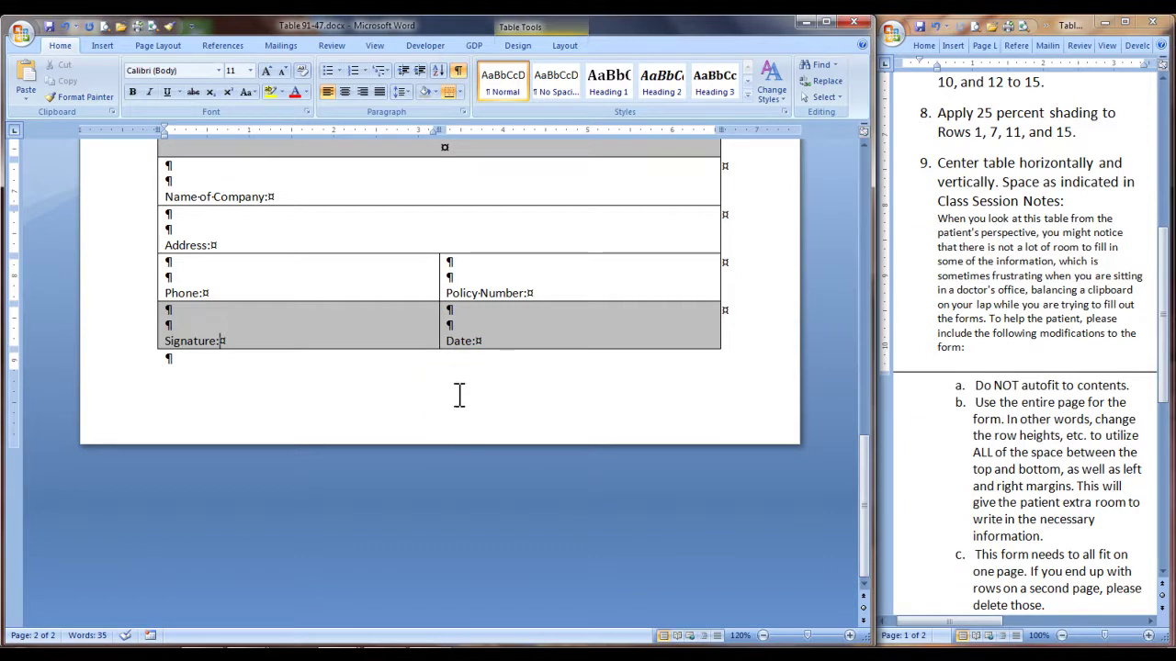
- Hide the formatting marks and review the form from the PATIENT INFORMATION heading down to the signature row
{"action": "scroll", "coordinate": [459, 394], "scroll_direction": "up", "scroll_amount": 5}
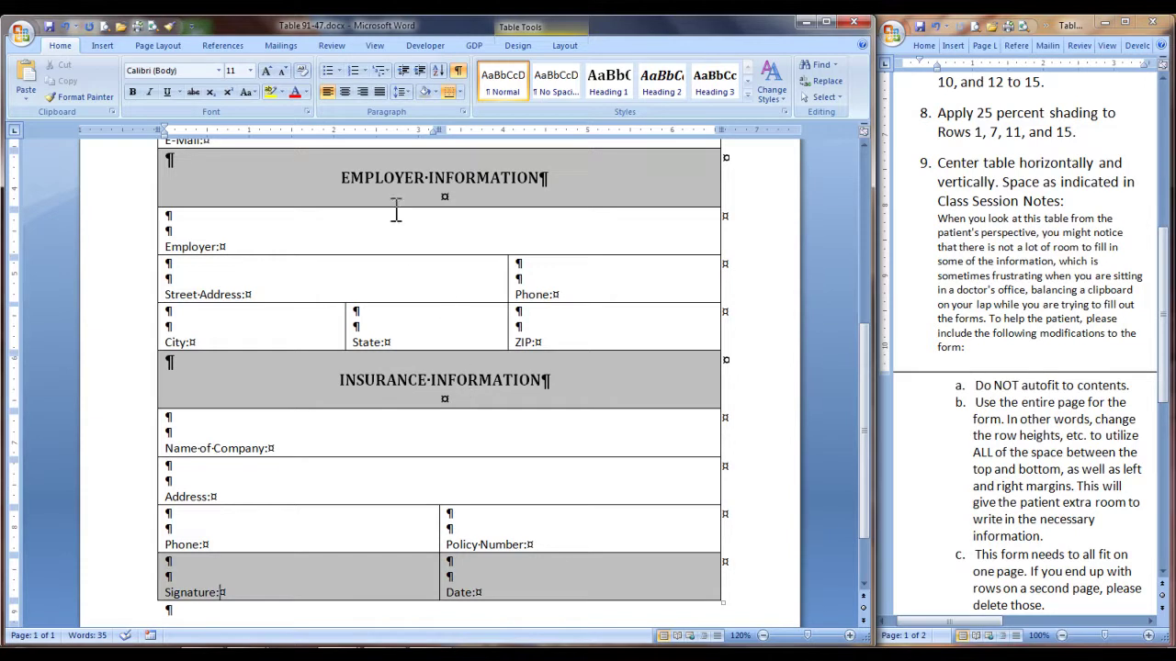
{"action": "left_click", "coordinate": [459, 79]}
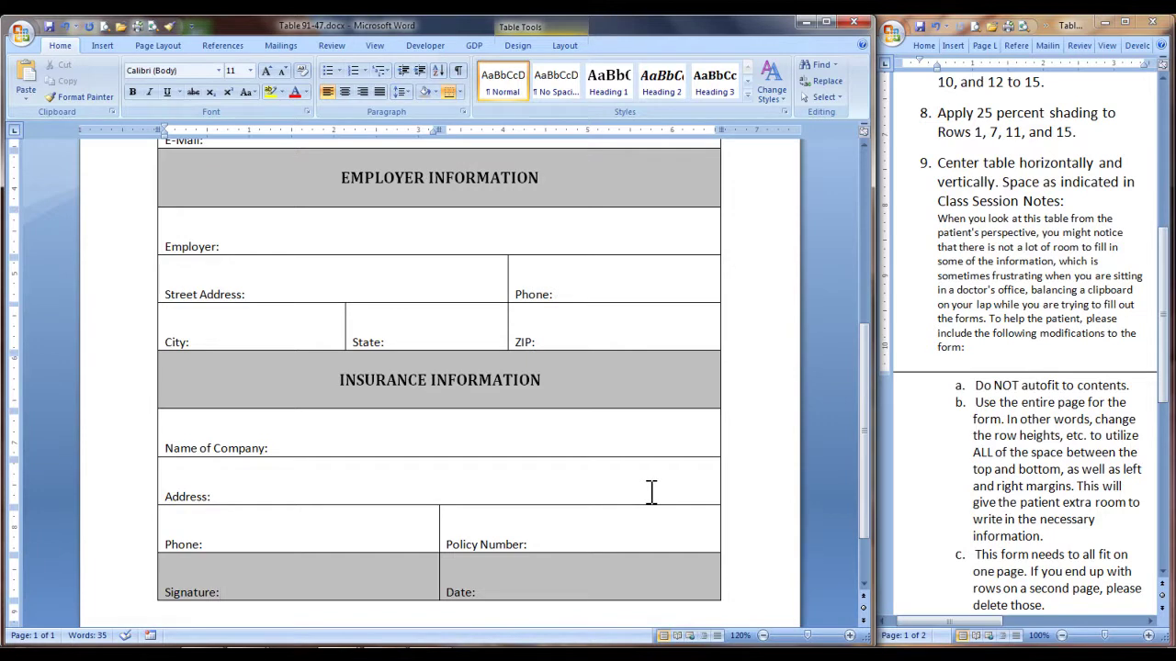
{"action": "scroll", "coordinate": [651, 493], "scroll_direction": "up", "scroll_amount": 8}
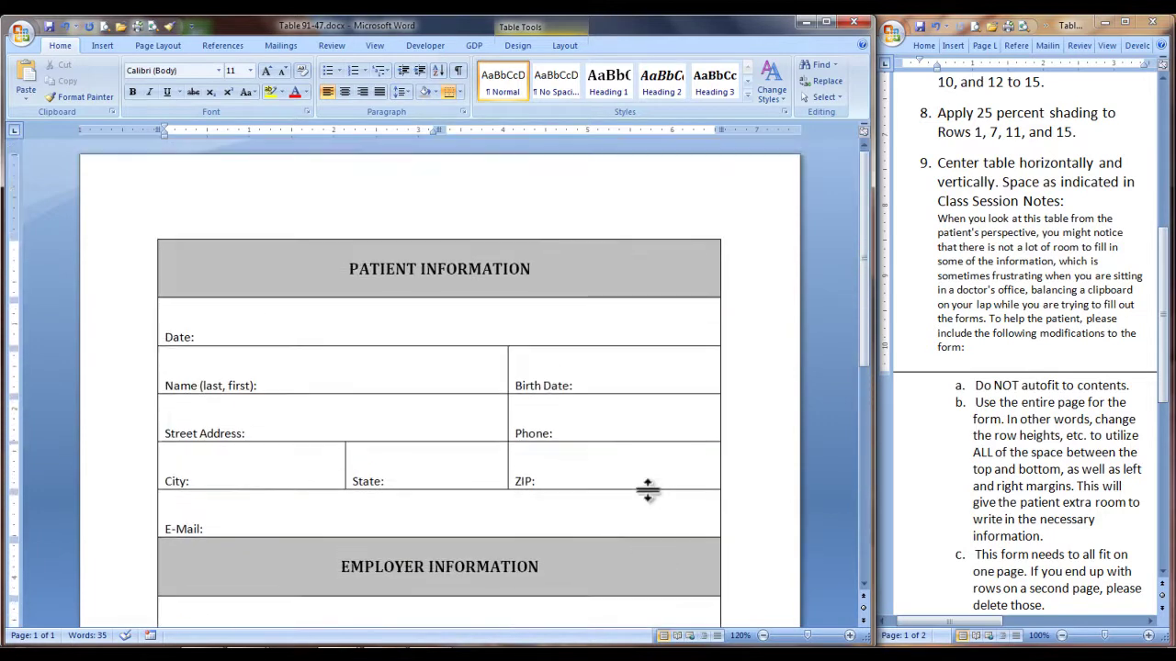
{"action": "scroll", "coordinate": [646, 491], "scroll_direction": "down", "scroll_amount": 3}
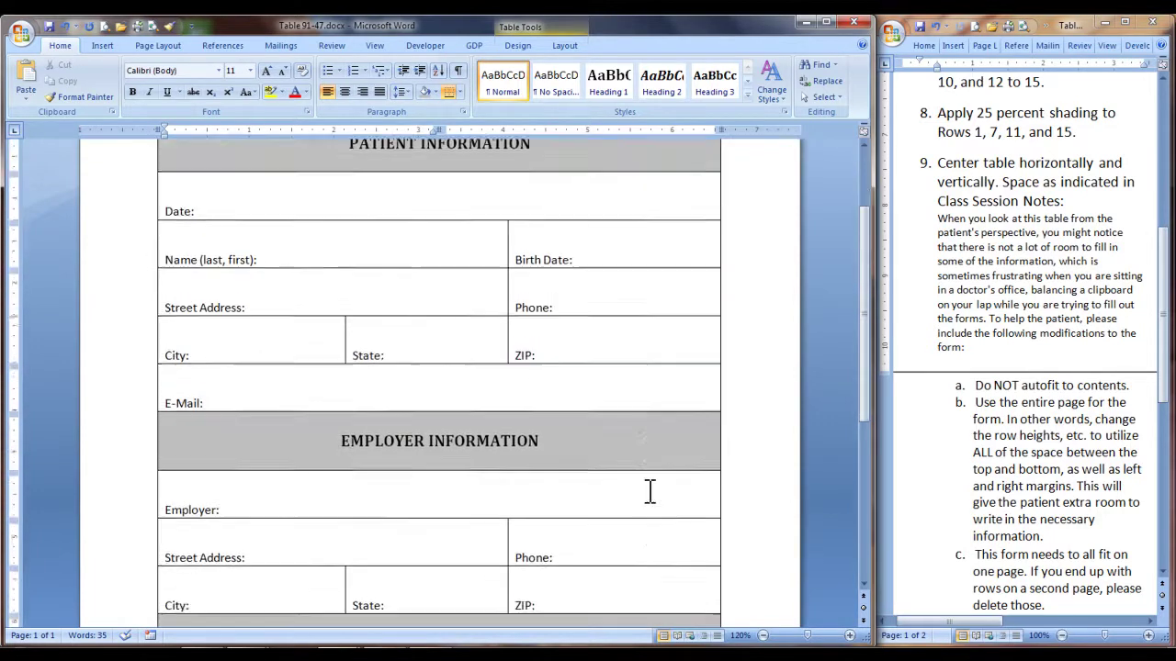
{"action": "scroll", "coordinate": [649, 492], "scroll_direction": "down", "scroll_amount": 5}
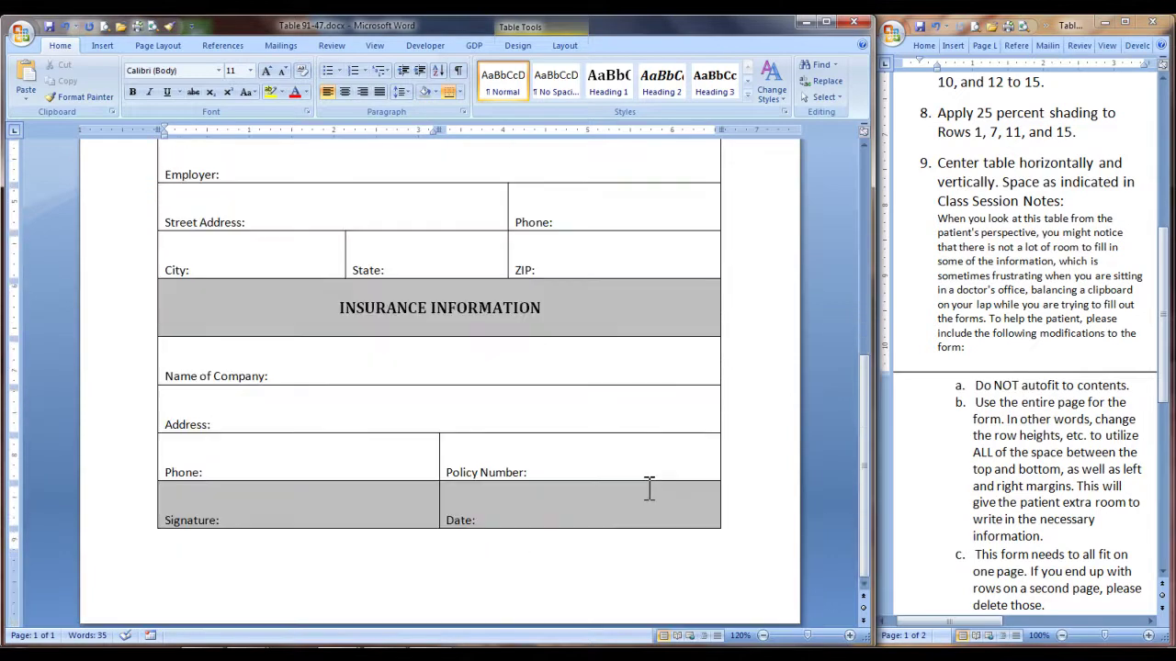